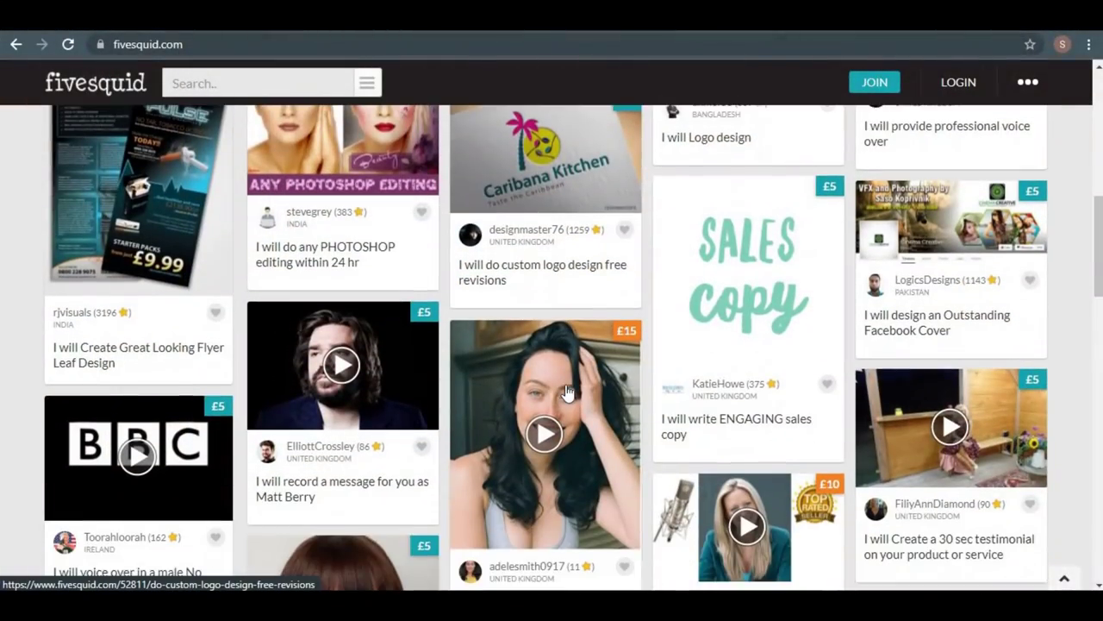
scroll(568, 392, "down", 2)
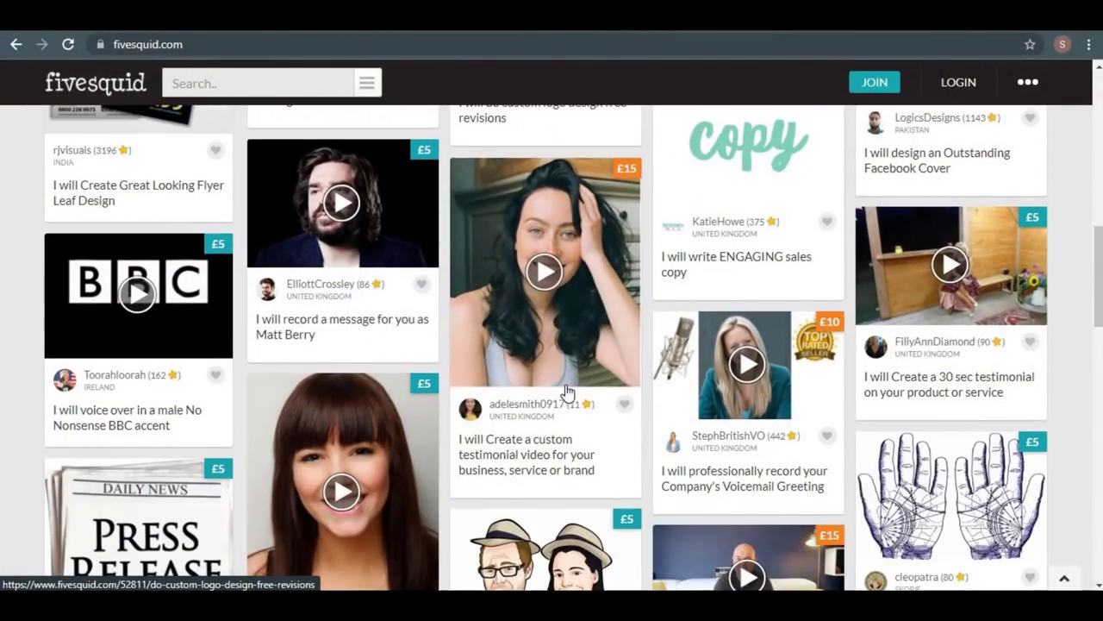
scroll(568, 392, "down", 2)
scroll(568, 392, "up", 4)
scroll(568, 393, "up", 3)
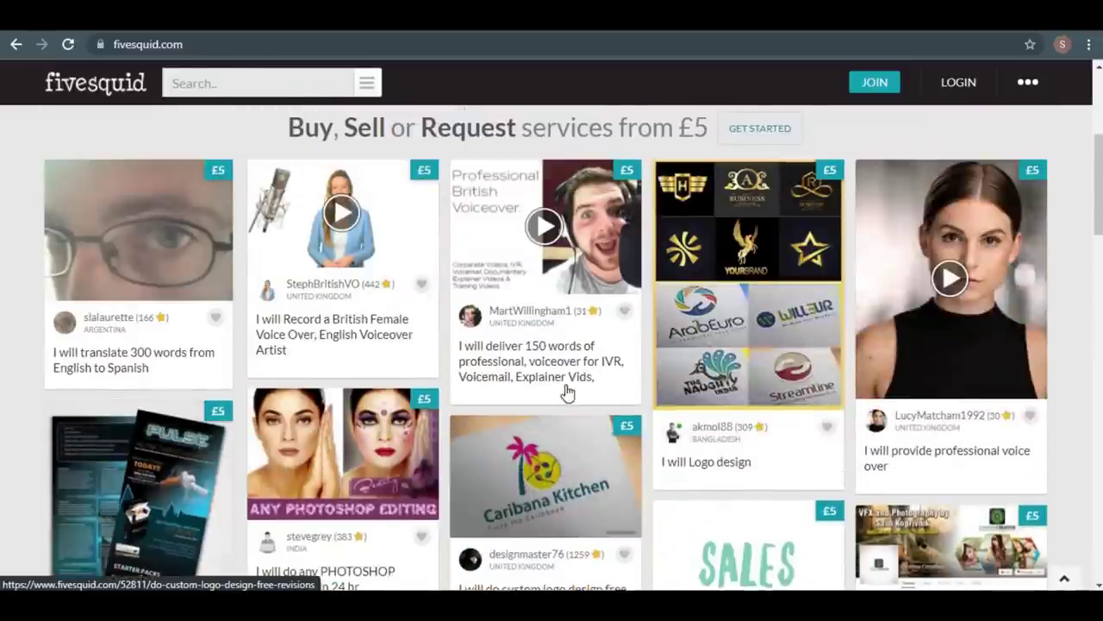
scroll(568, 392, "up", 1)
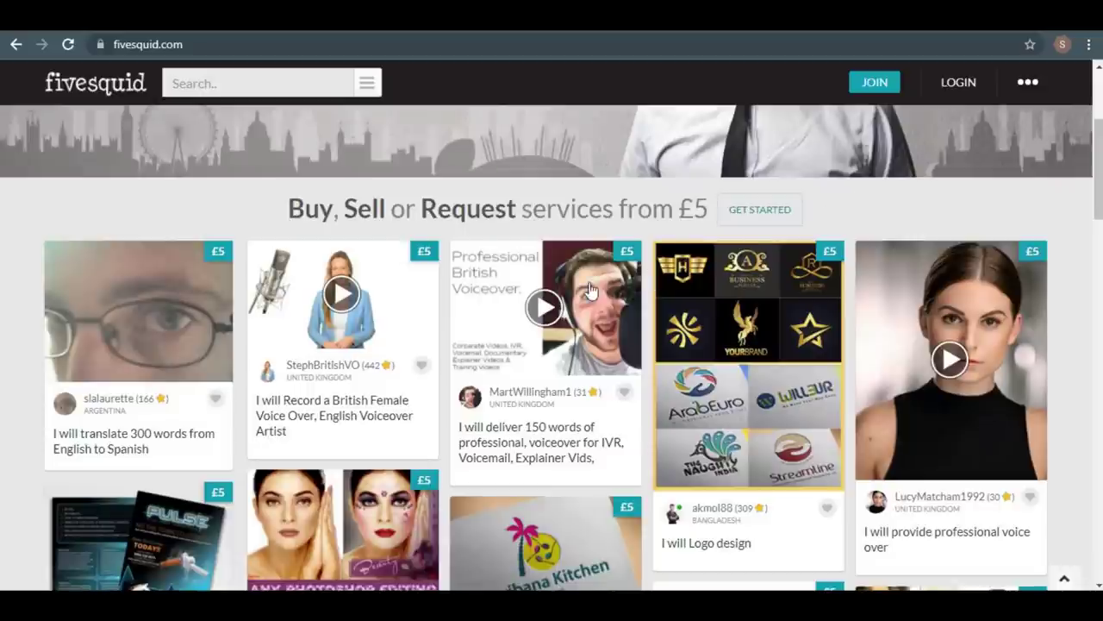
scroll(459, 334, "down", 1)
scroll(459, 334, "down", 2)
scroll(458, 334, "down", 1)
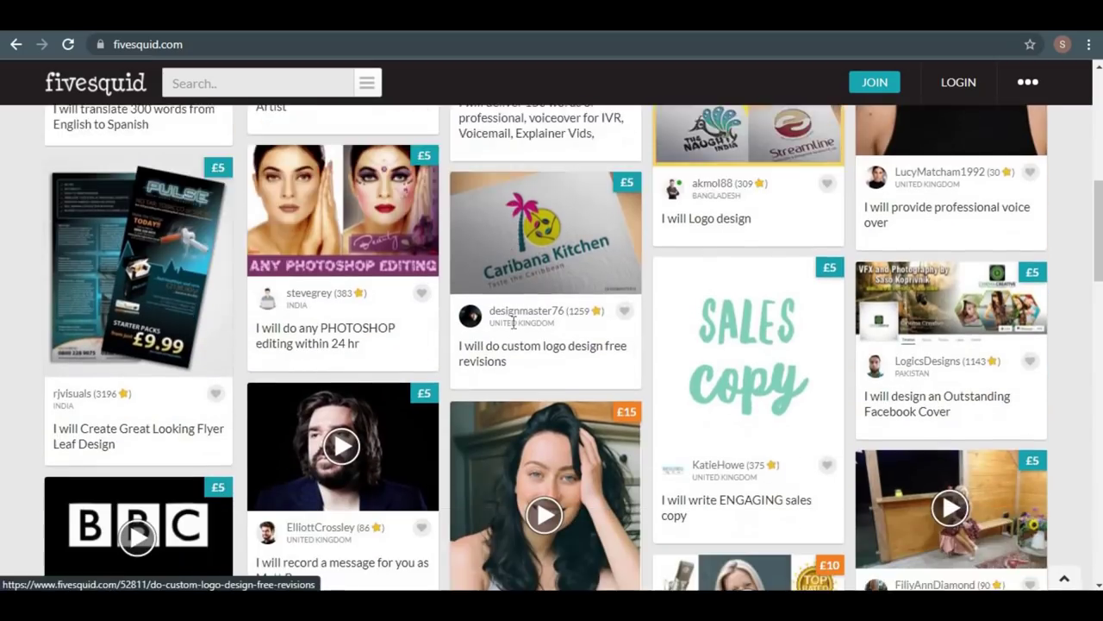
scroll(458, 333, "down", 2)
scroll(514, 330, "down", 1)
scroll(514, 330, "down", 1)
scroll(515, 330, "down", 2)
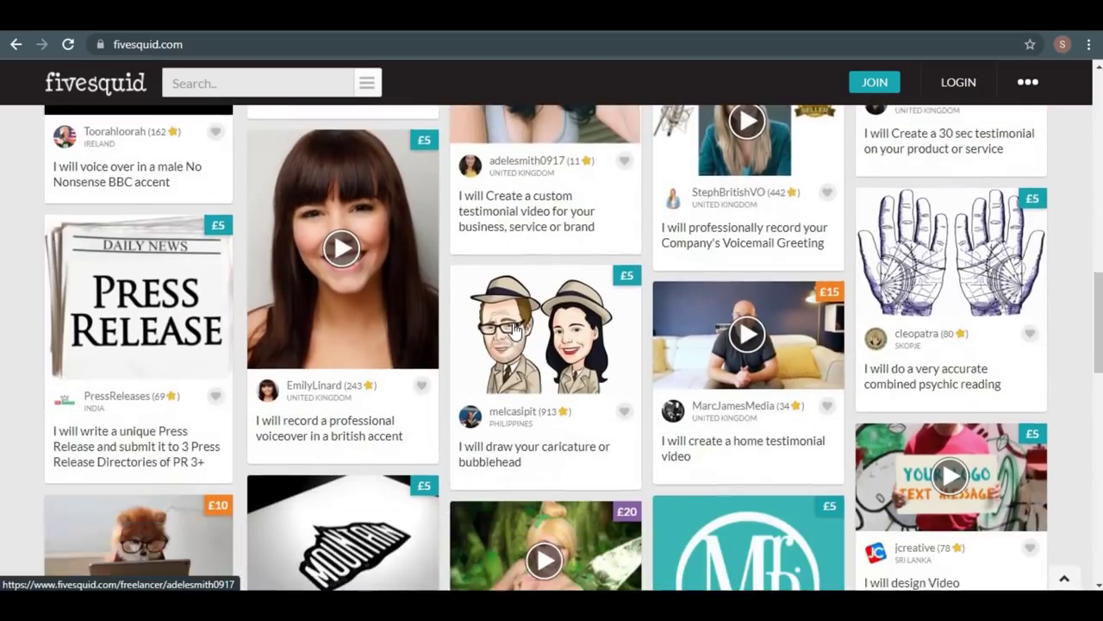
scroll(515, 330, "down", 1)
scroll(514, 330, "down", 1)
scroll(515, 330, "down", 1)
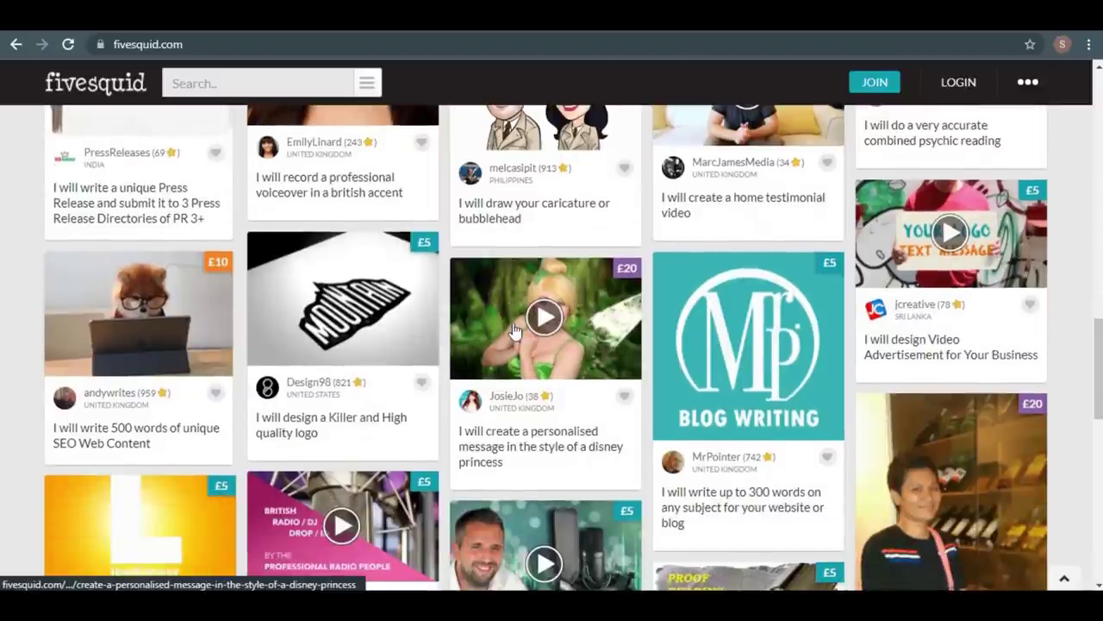
scroll(515, 330, "down", 2)
scroll(514, 330, "down", 2)
scroll(514, 330, "down", 2)
scroll(514, 330, "down", 1)
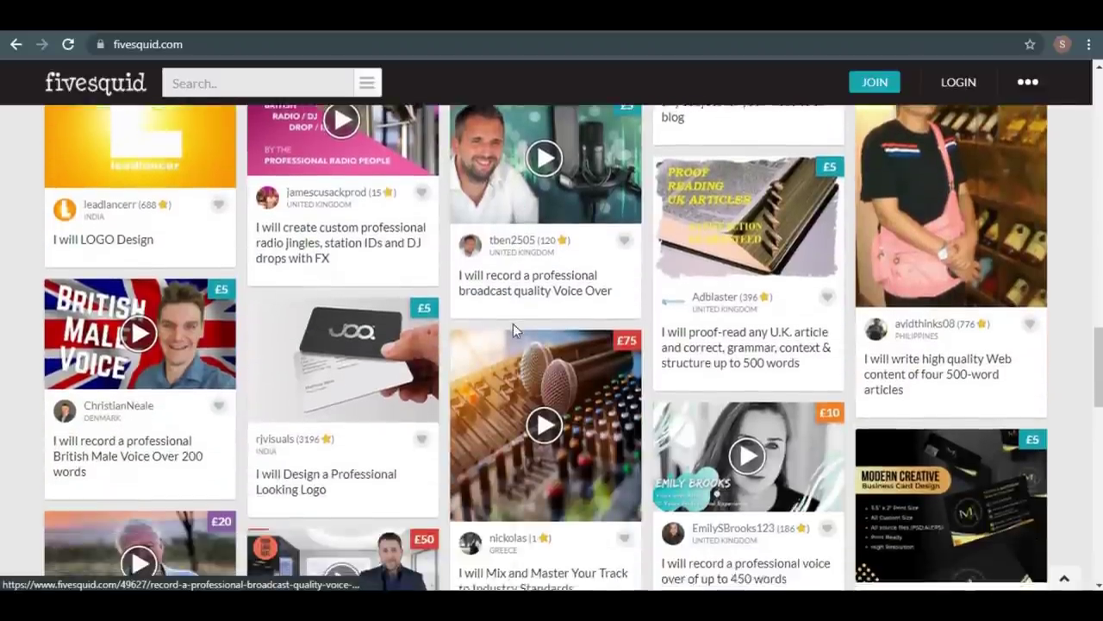
scroll(513, 327, "down", 1)
scroll(513, 328, "down", 1)
scroll(513, 328, "down", 2)
scroll(513, 327, "down", 1)
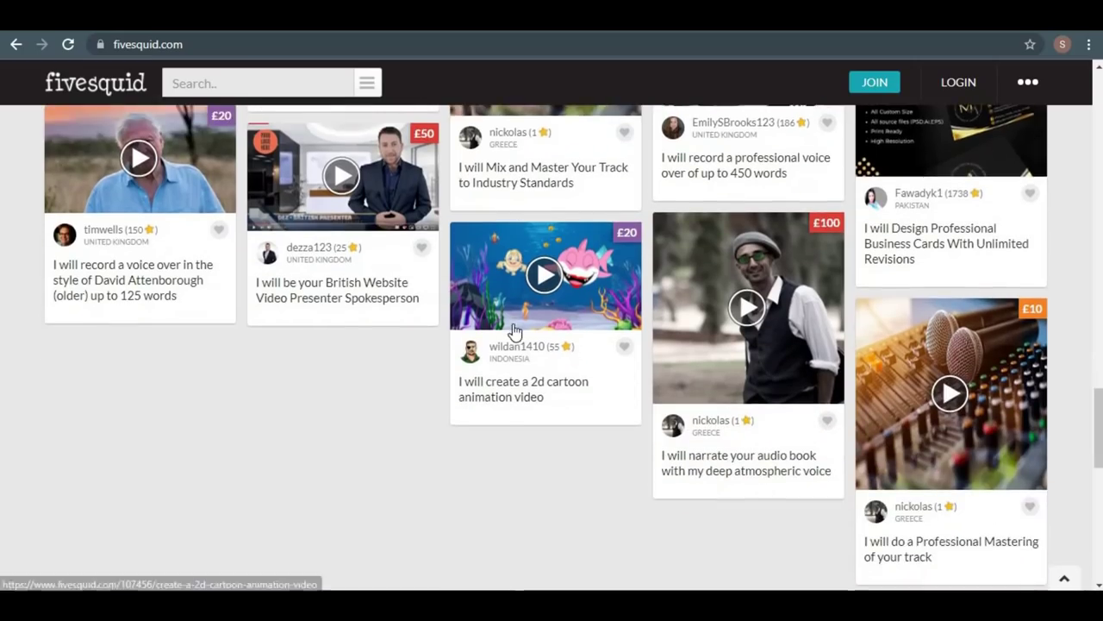
scroll(514, 330, "down", 1)
scroll(513, 328, "down", 1)
scroll(513, 327, "up", 4)
scroll(516, 331, "up", 3)
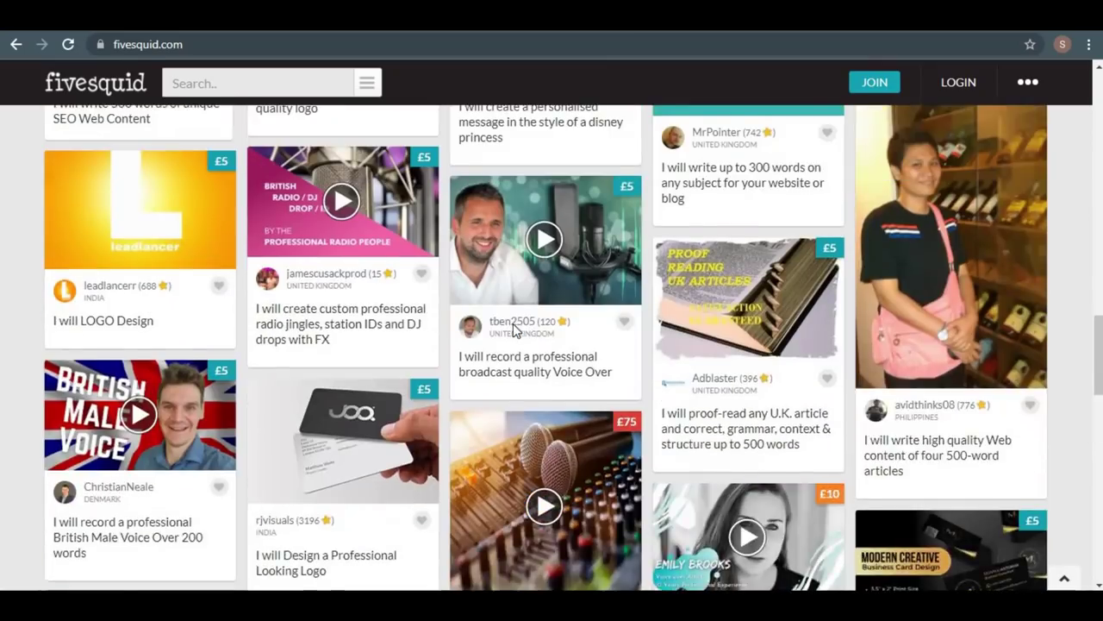
scroll(514, 327, "up", 3)
scroll(515, 327, "up", 3)
scroll(514, 328, "up", 3)
scroll(515, 328, "up", 2)
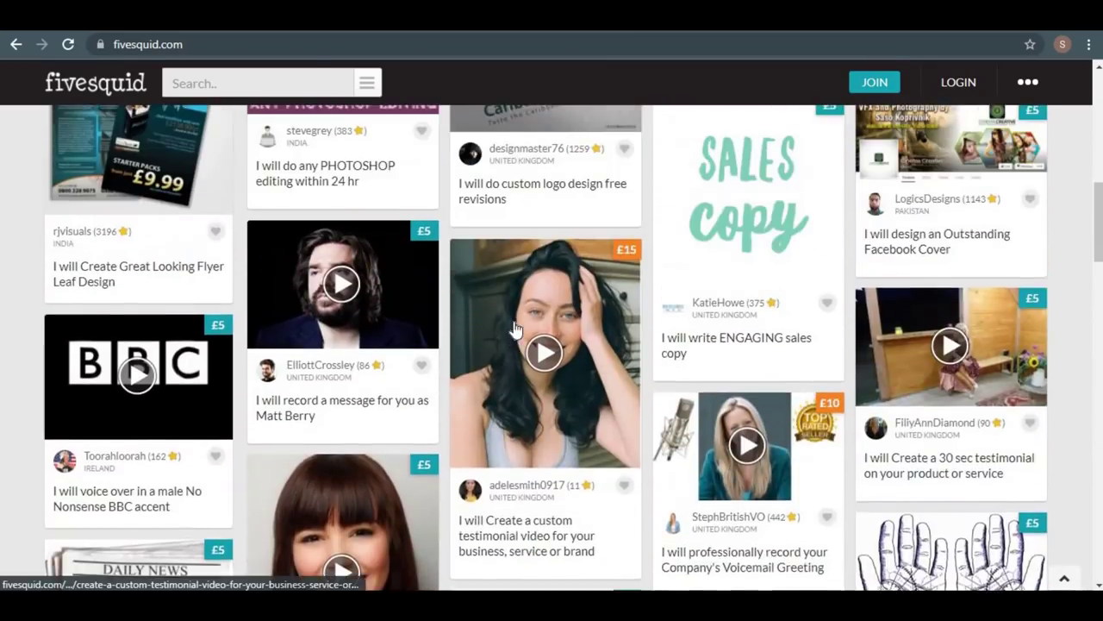
scroll(515, 327, "up", 4)
scroll(514, 327, "up", 3)
scroll(515, 328, "up", 2)
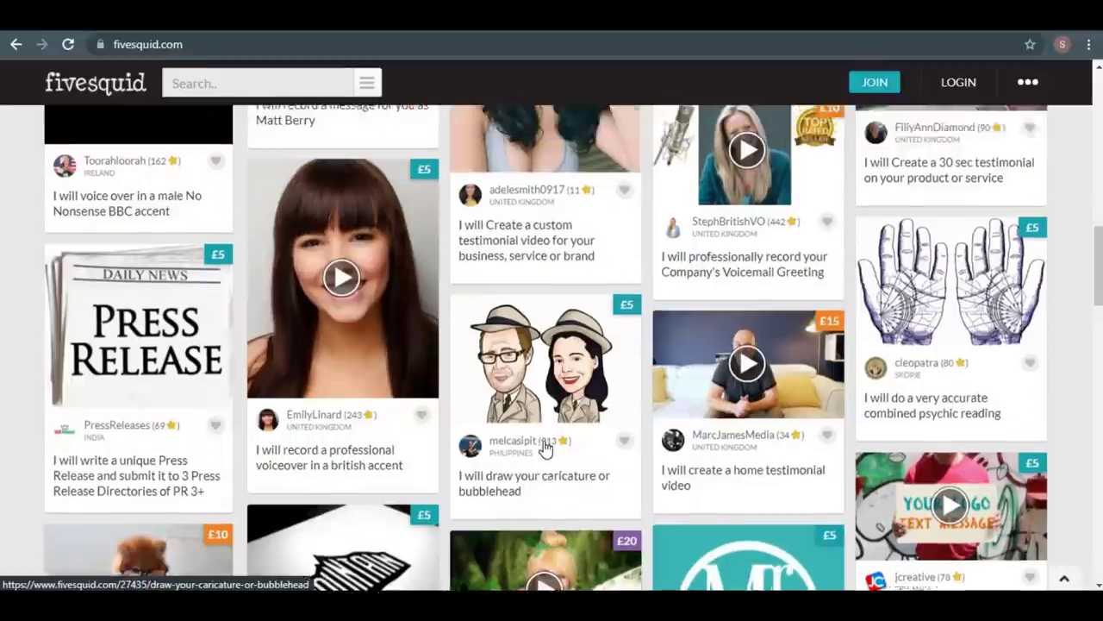
scroll(545, 448, "up", 4)
scroll(544, 448, "up", 3)
Open the 'Or select category' dropdown listing Graphic Design, Music & Audio and Other
scroll(545, 448, "up", 4)
scroll(543, 444, "up", 1)
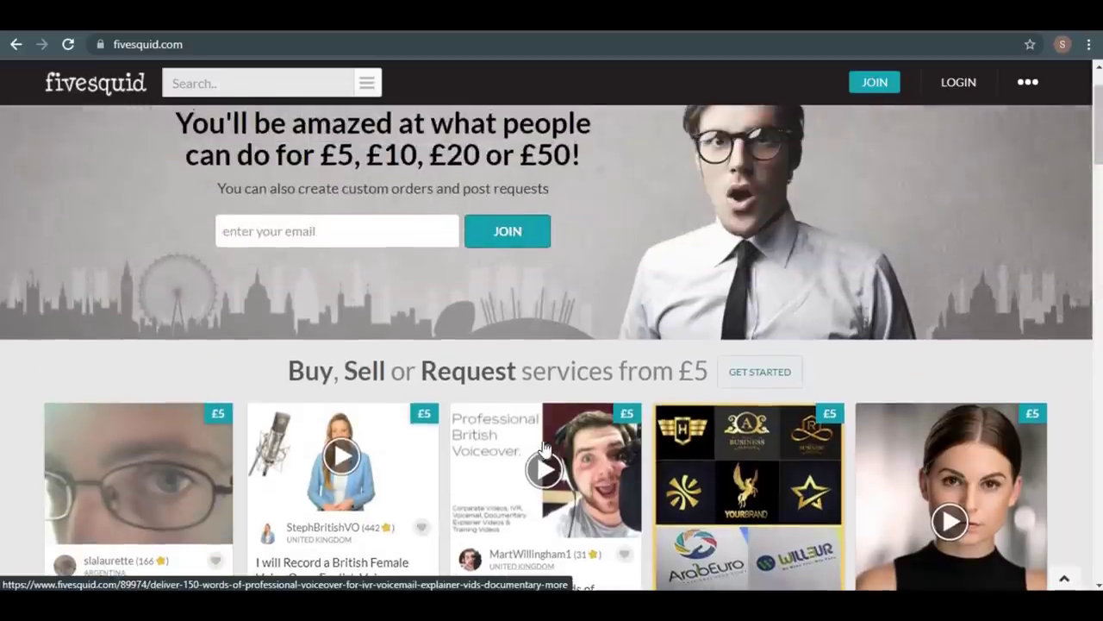
scroll(543, 431, "up", 2)
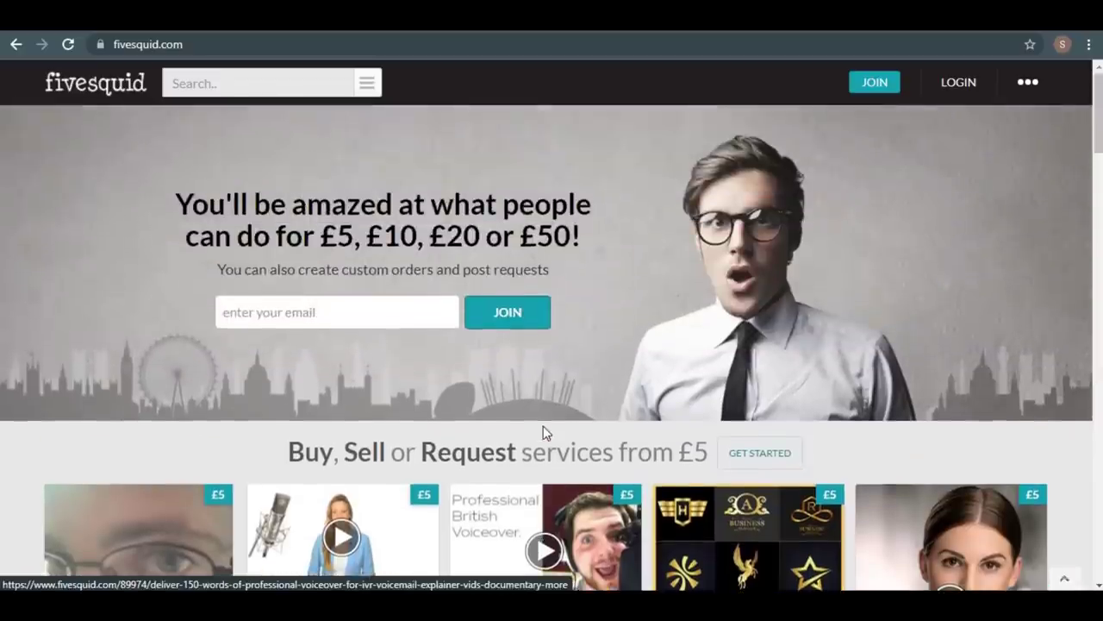
left_click(373, 91)
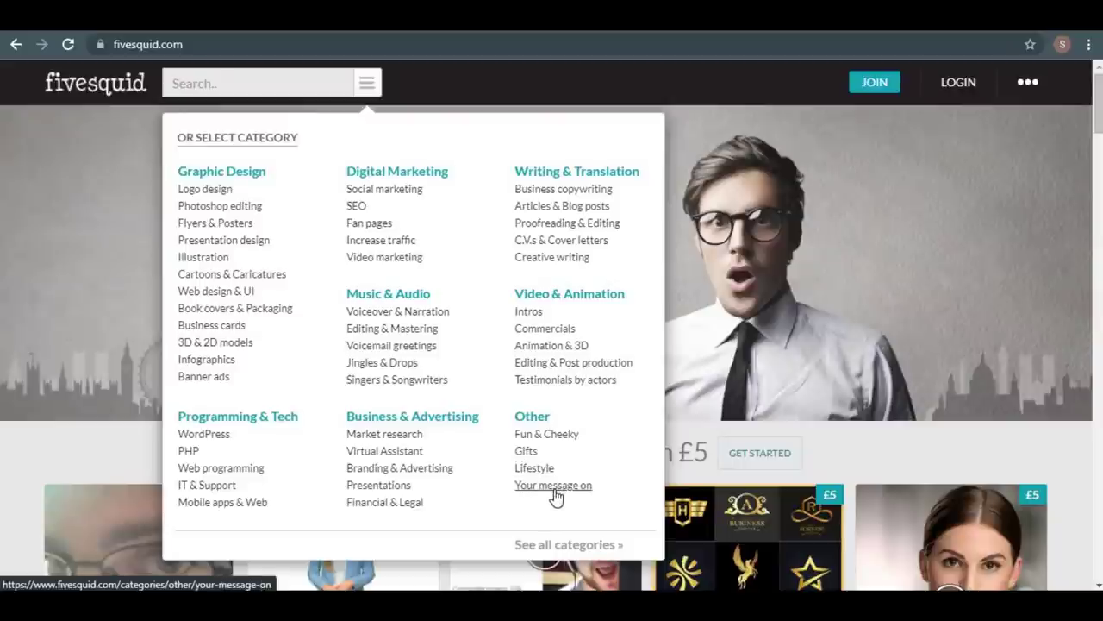
Open the 'Your message on' category under Other and browse its gig listings
left_click(900, 293)
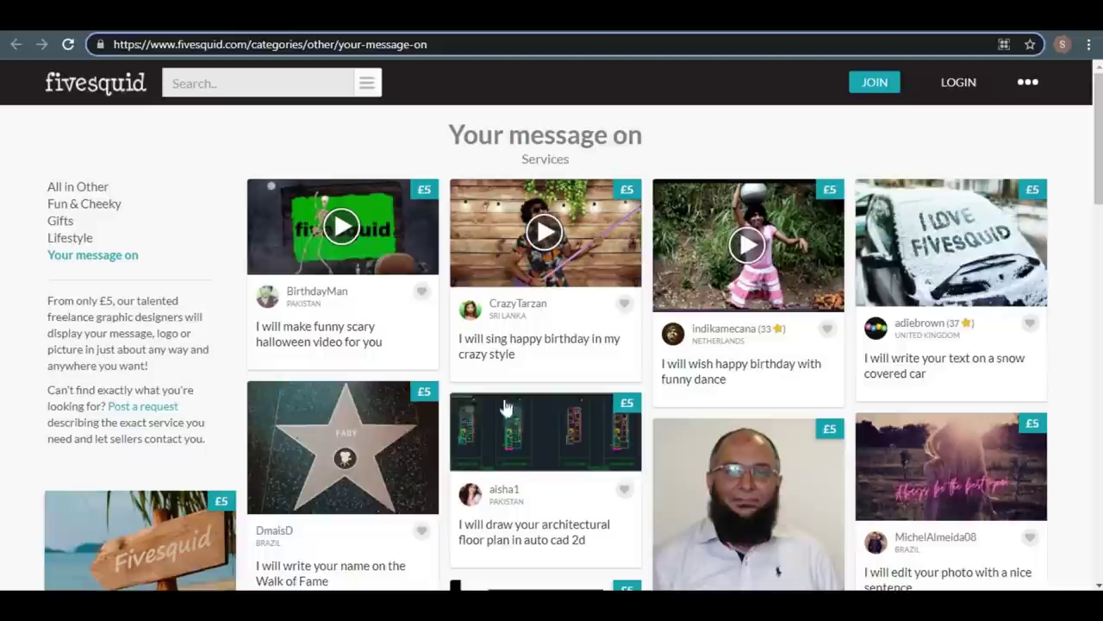
left_click_drag(447, 138, 738, 138)
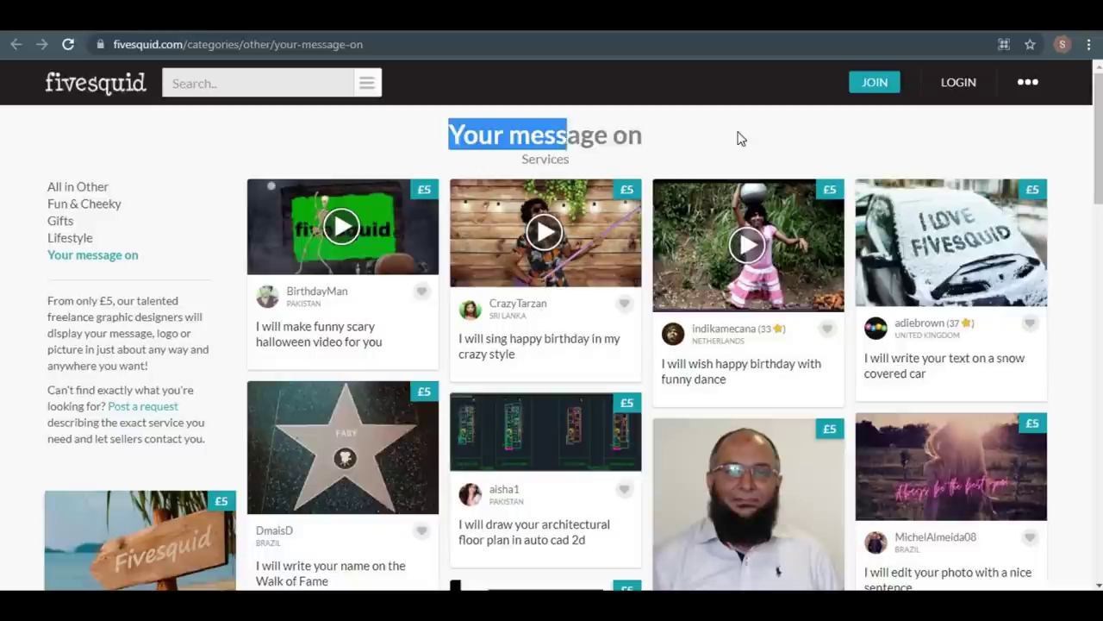
scroll(506, 267, "down", 2)
scroll(507, 293, "down", 2)
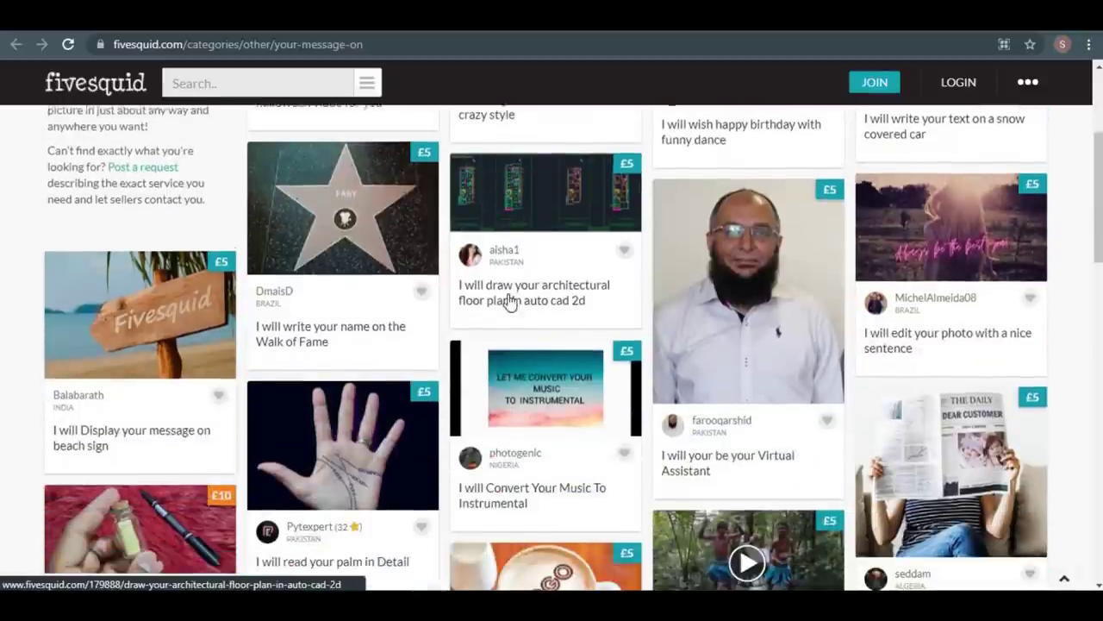
scroll(508, 306, "down", 1)
scroll(508, 315, "down", 1)
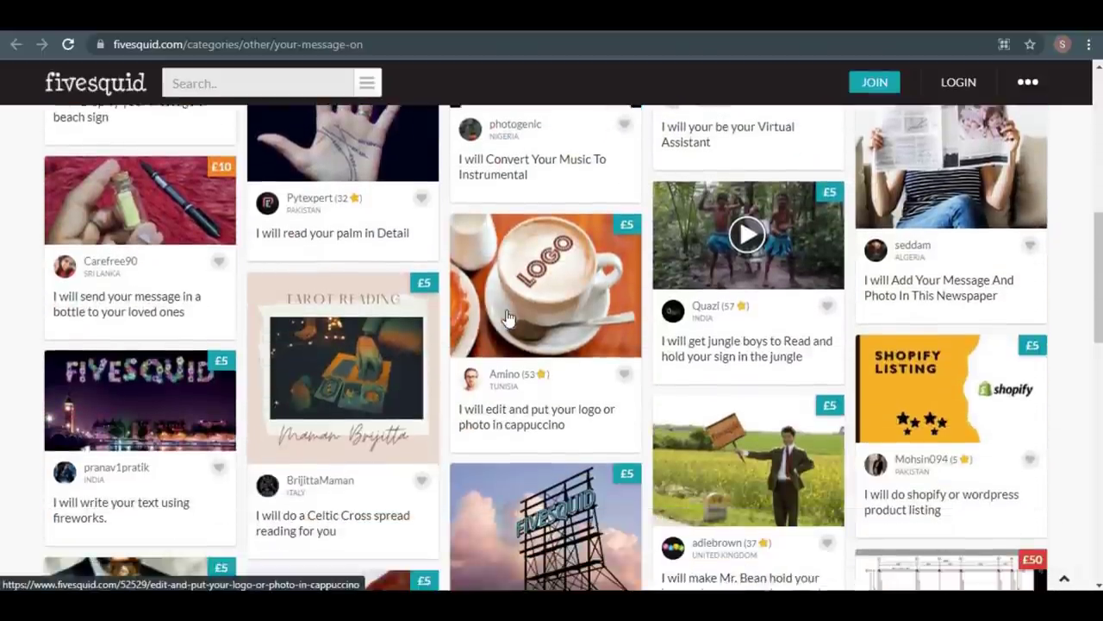
scroll(509, 318, "down", 1)
scroll(508, 317, "down", 1)
scroll(508, 317, "down", 1)
scroll(509, 317, "down", 1)
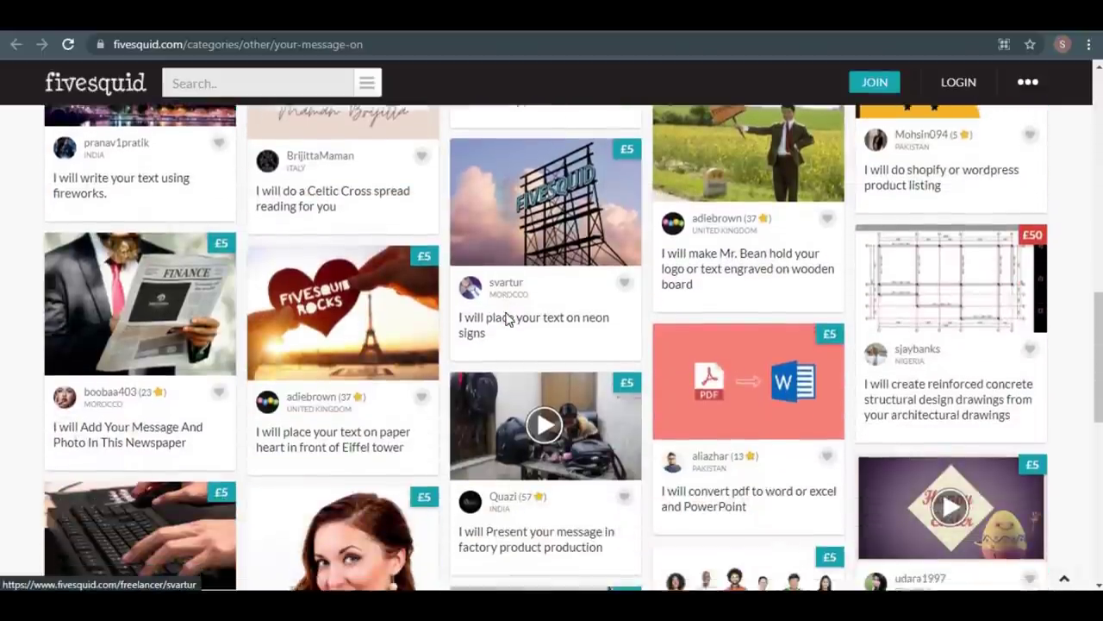
scroll(509, 317, "down", 1)
scroll(508, 317, "down", 2)
scroll(508, 317, "down", 1)
scroll(508, 317, "down", 1)
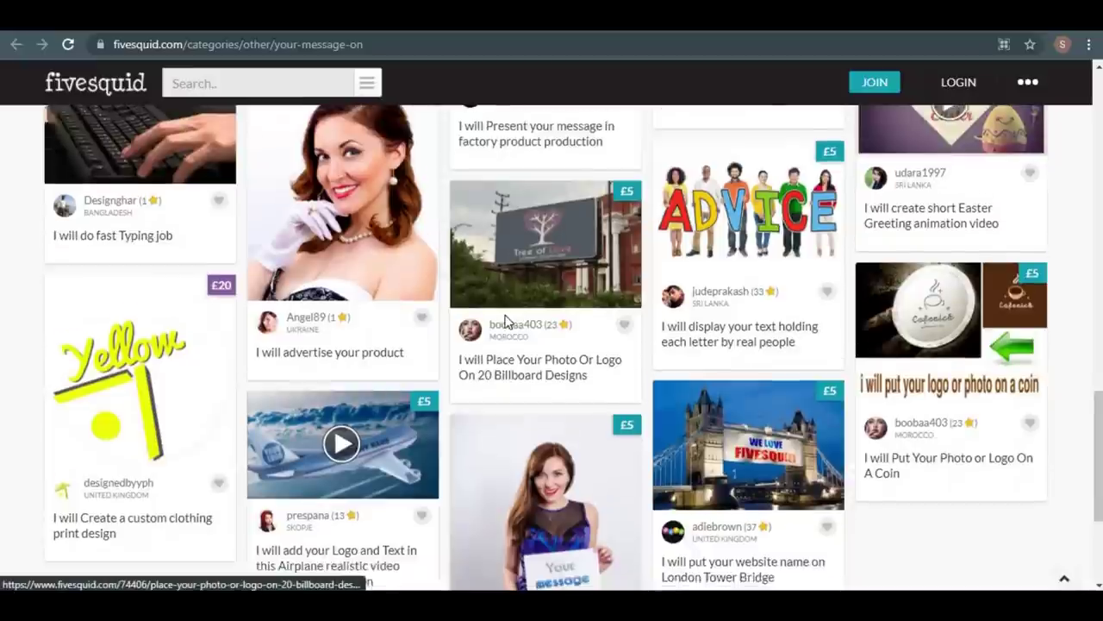
scroll(506, 321, "down", 1)
scroll(507, 321, "up", 2)
scroll(506, 321, "up", 4)
scroll(507, 320, "up", 4)
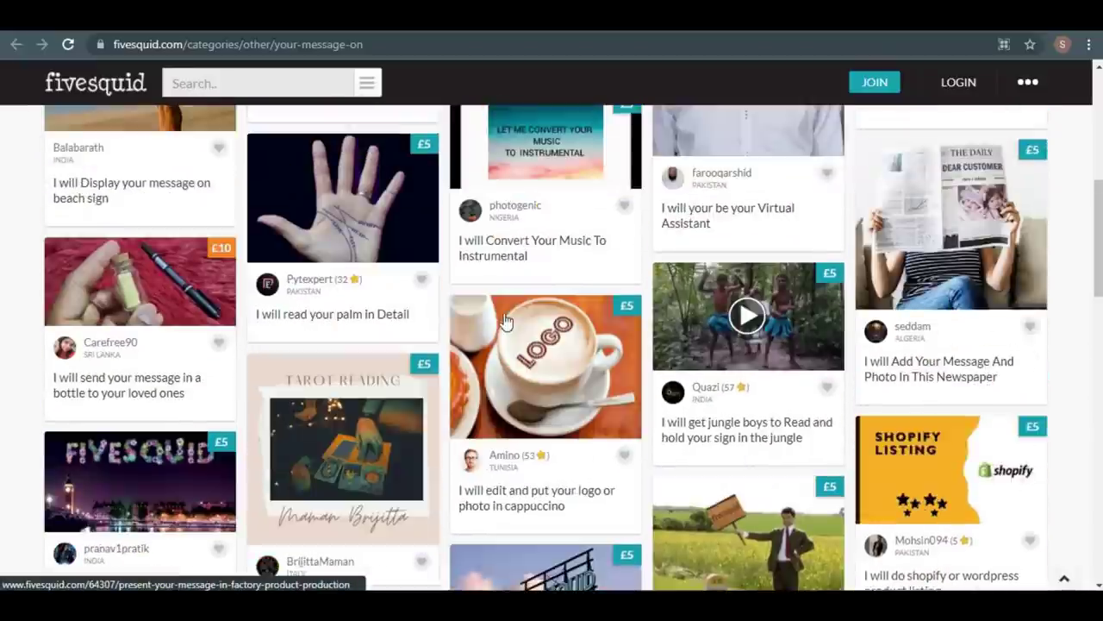
scroll(507, 321, "up", 3)
scroll(507, 321, "up", 2)
scroll(507, 321, "up", 2)
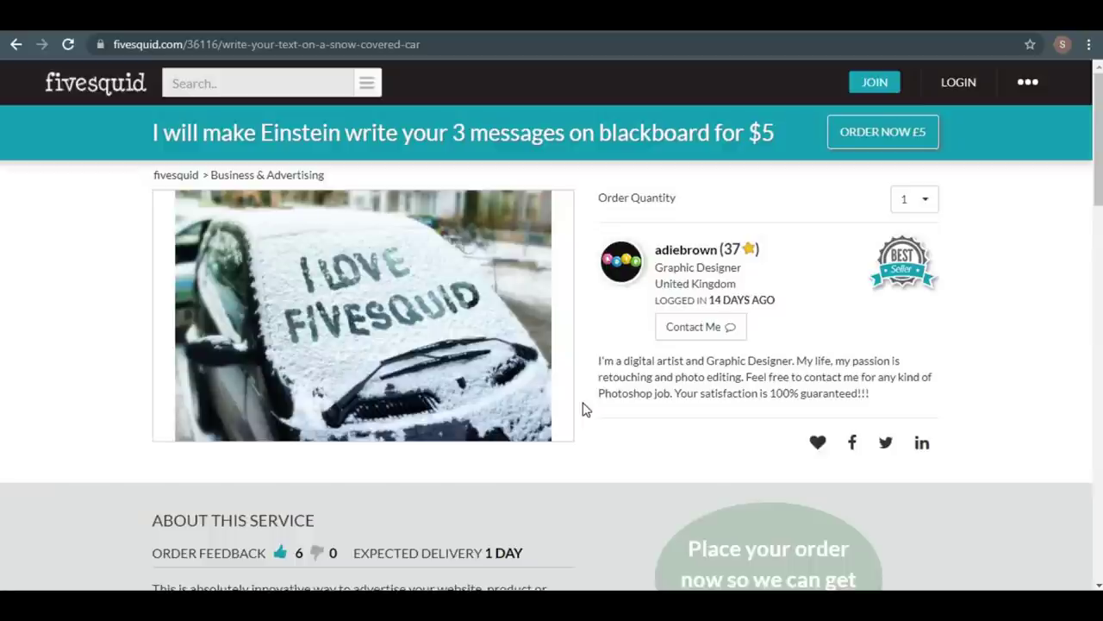
scroll(583, 409, "down", 3)
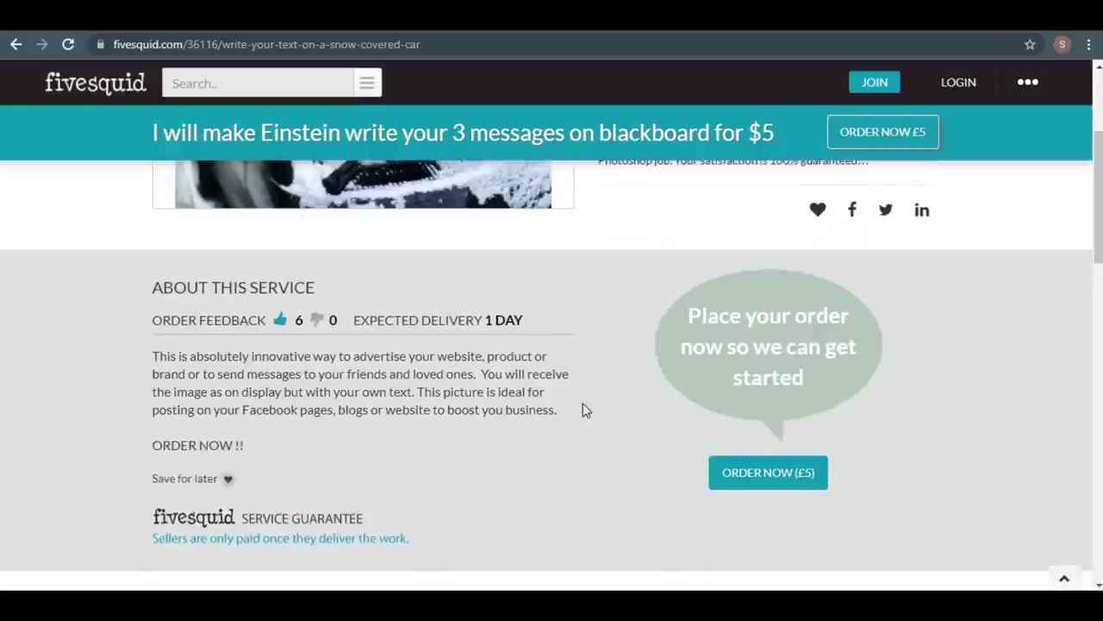
scroll(449, 387, "down", 1)
scroll(449, 387, "down", 2)
scroll(451, 387, "down", 1)
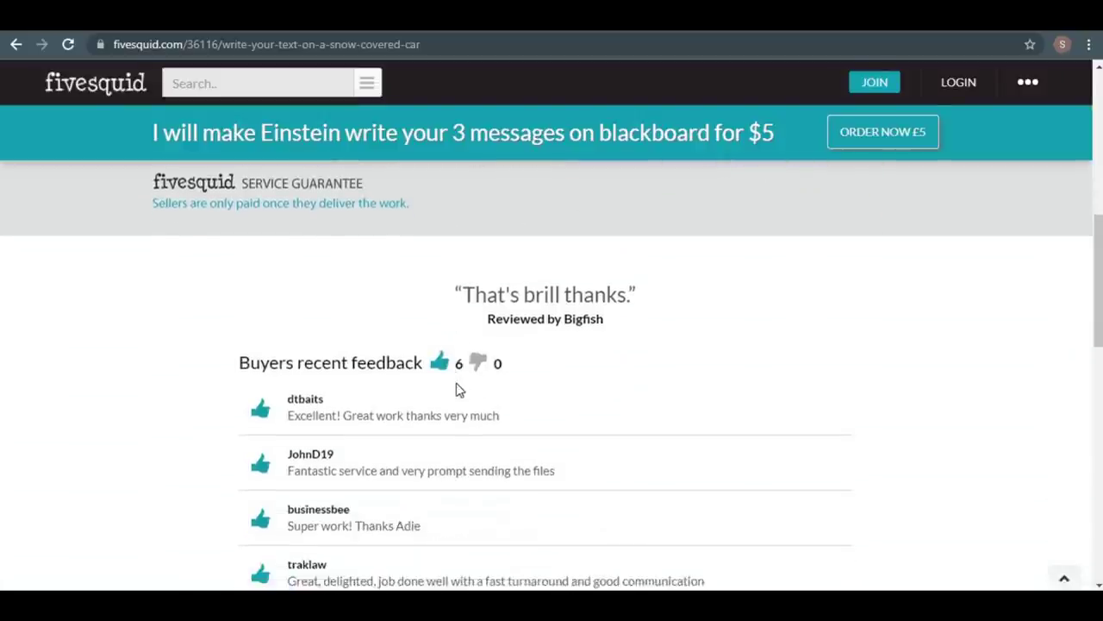
scroll(457, 388, "up", 5)
scroll(459, 389, "up", 2)
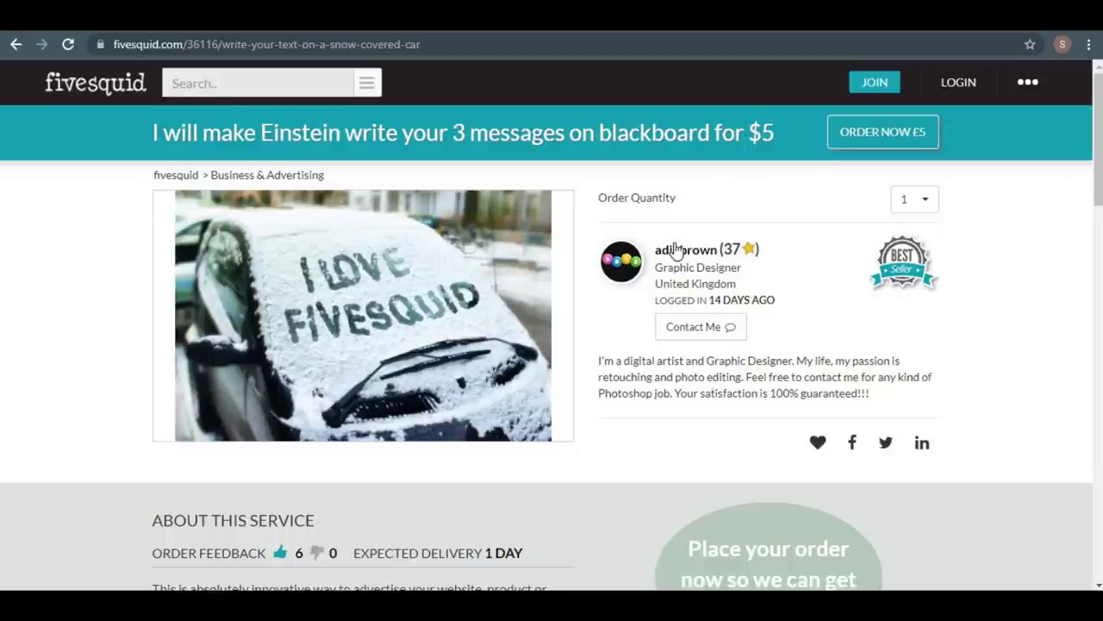
scroll(582, 363, "down", 1)
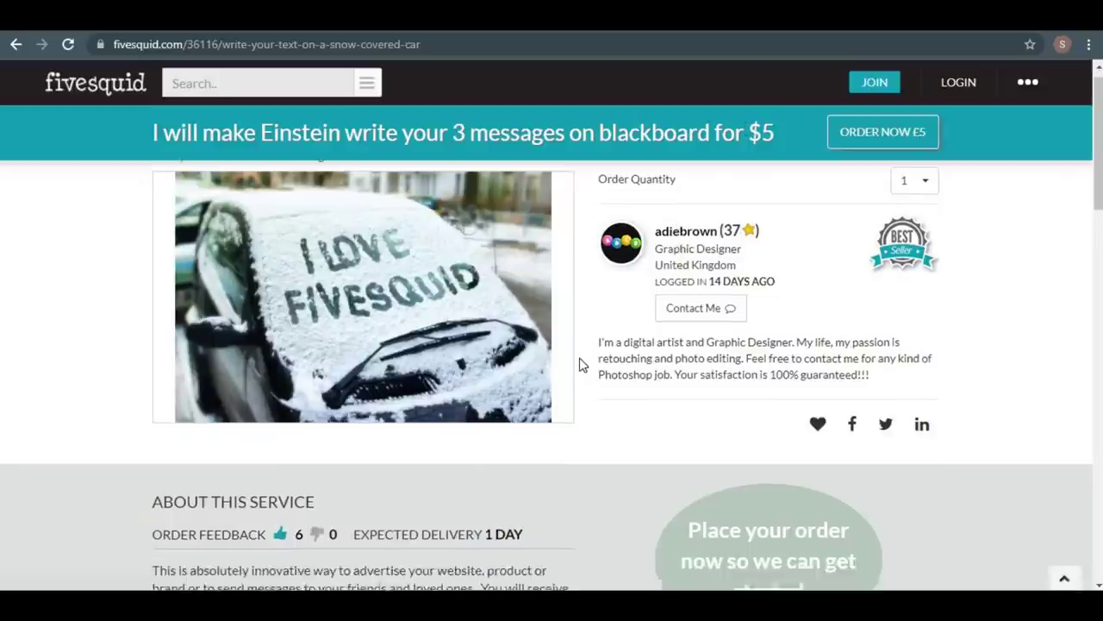
scroll(247, 416, "down", 1)
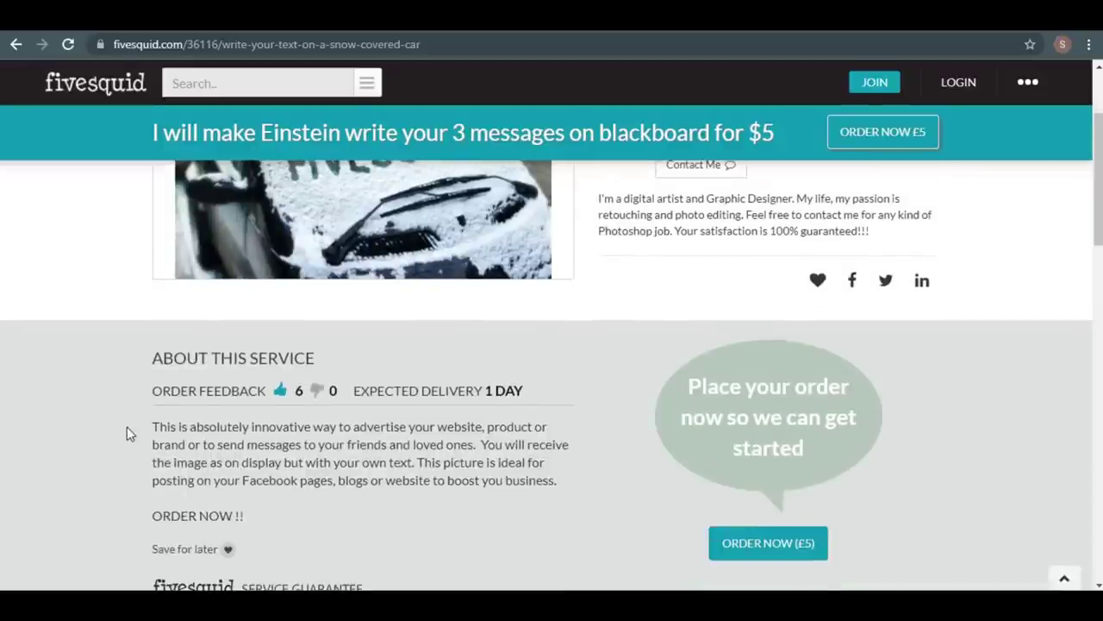
left_click_drag(147, 433, 560, 481)
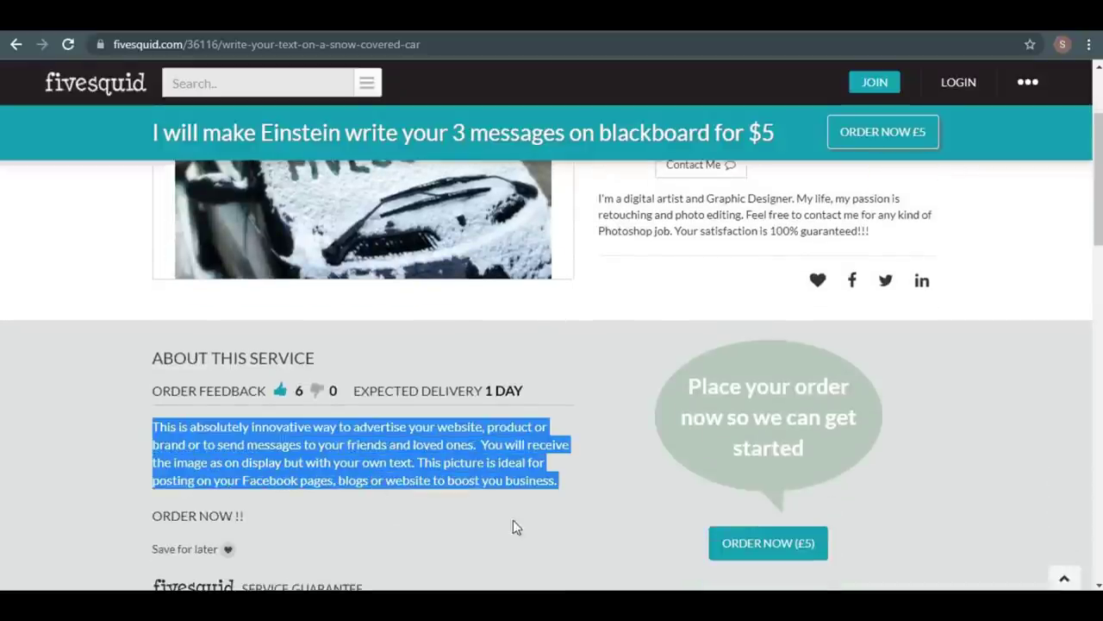
left_click(611, 503)
scroll(608, 440, "up", 2)
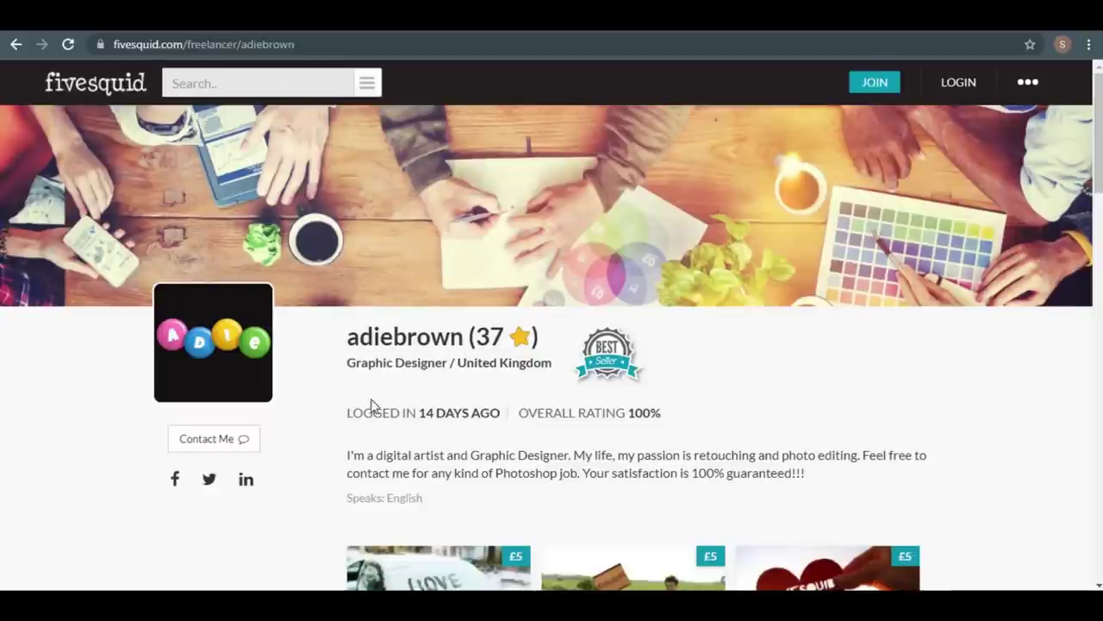
Scroll the seller's profile, highlighting and then clearing the bio text
scroll(436, 388, "down", 1)
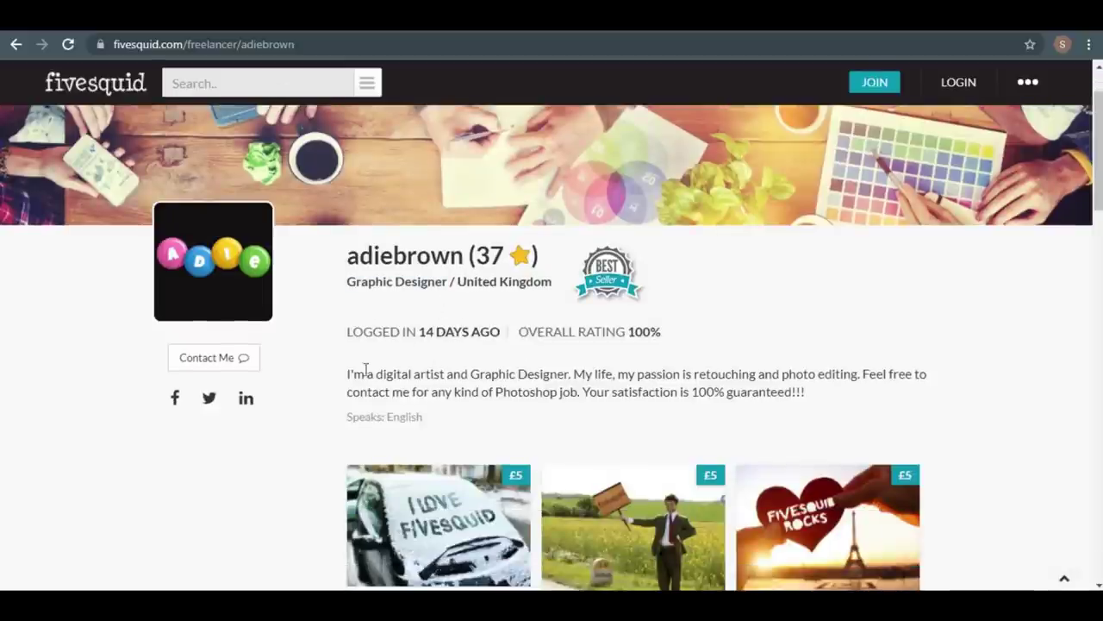
left_click_drag(349, 380, 901, 413)
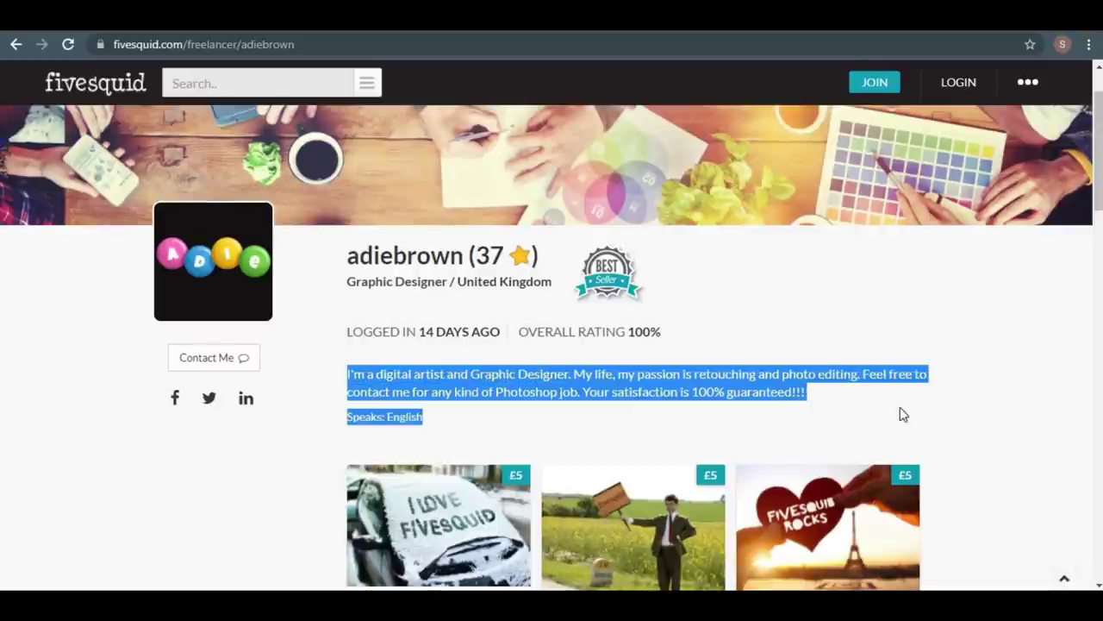
left_click(611, 341)
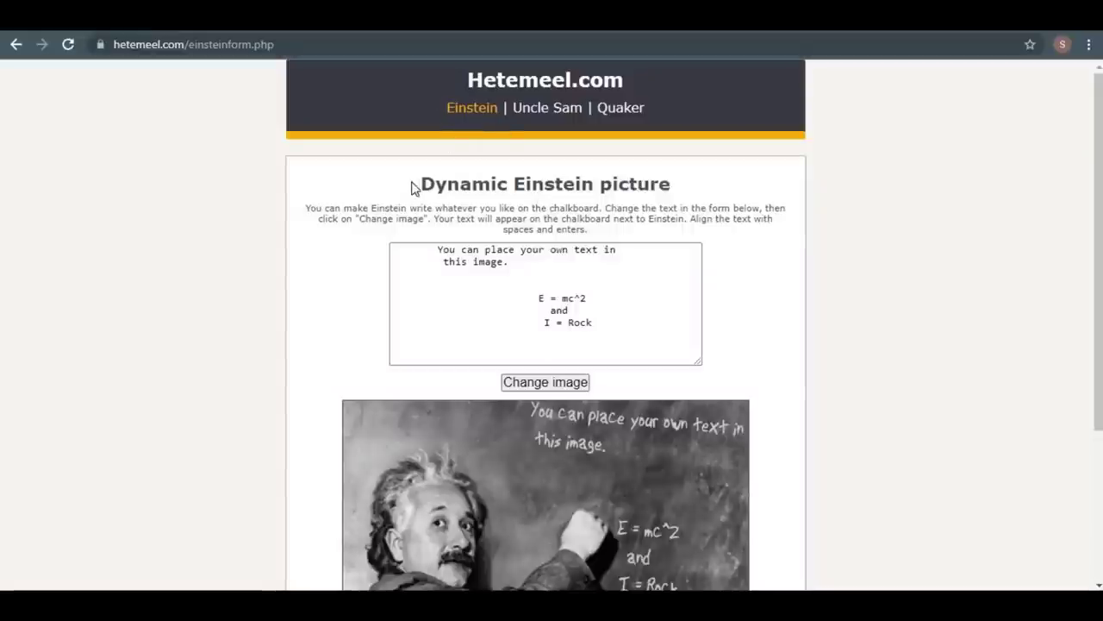
Look over the Dynamic Einstein picture page, briefly highlighting its heading
left_click_drag(412, 187, 690, 191)
left_click(748, 287)
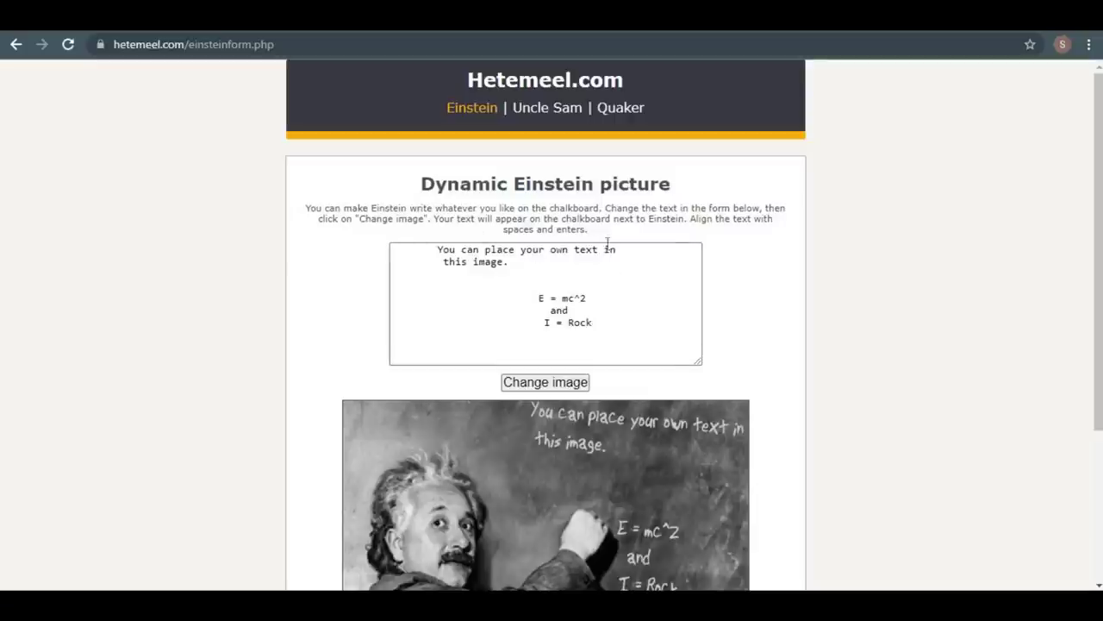
scroll(605, 271, "down", 1)
scroll(606, 276, "down", 1)
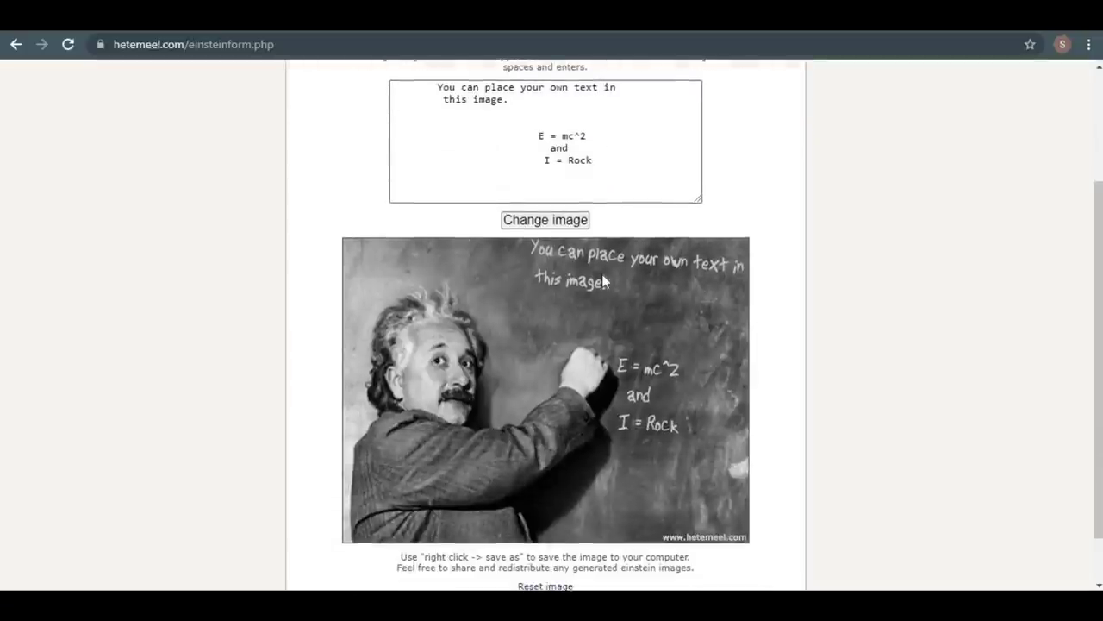
scroll(601, 281, "down", 1)
scroll(598, 282, "up", 2)
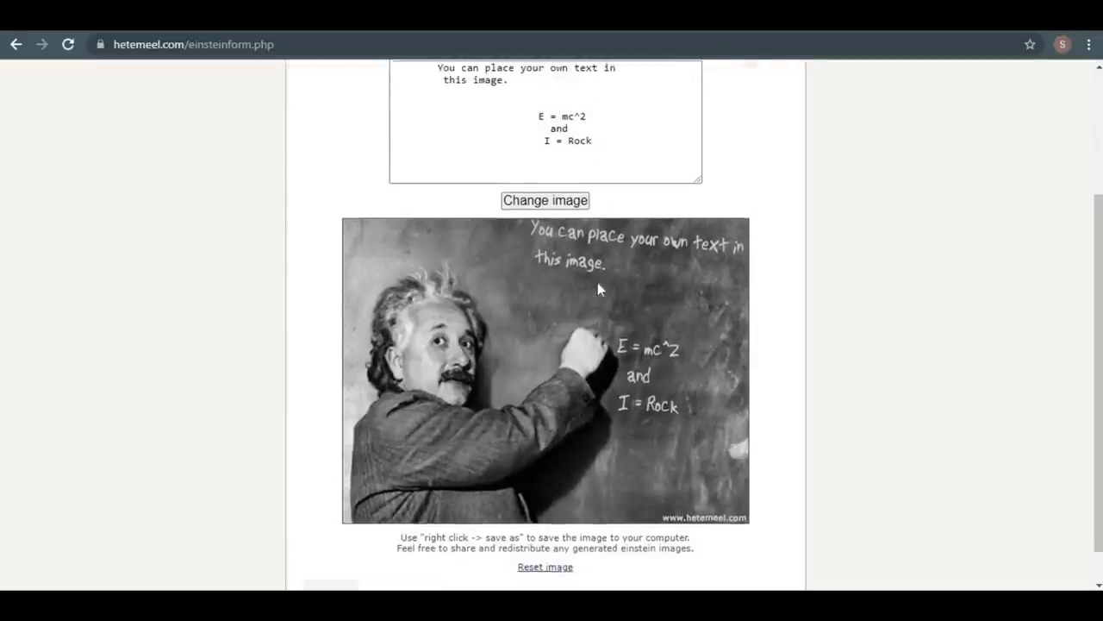
scroll(598, 282, "up", 1)
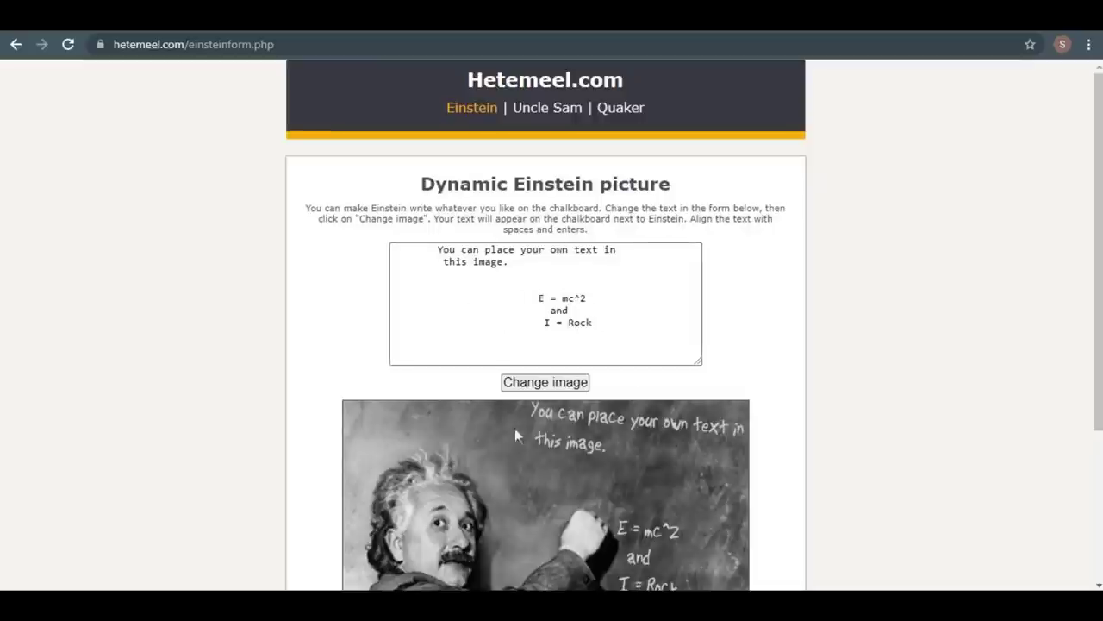
Select the sample chalkboard text in the textarea for replacement
left_click_drag(437, 262, 393, 273)
key("shift+Down")
key("shift+Down")
key("shift+Down")
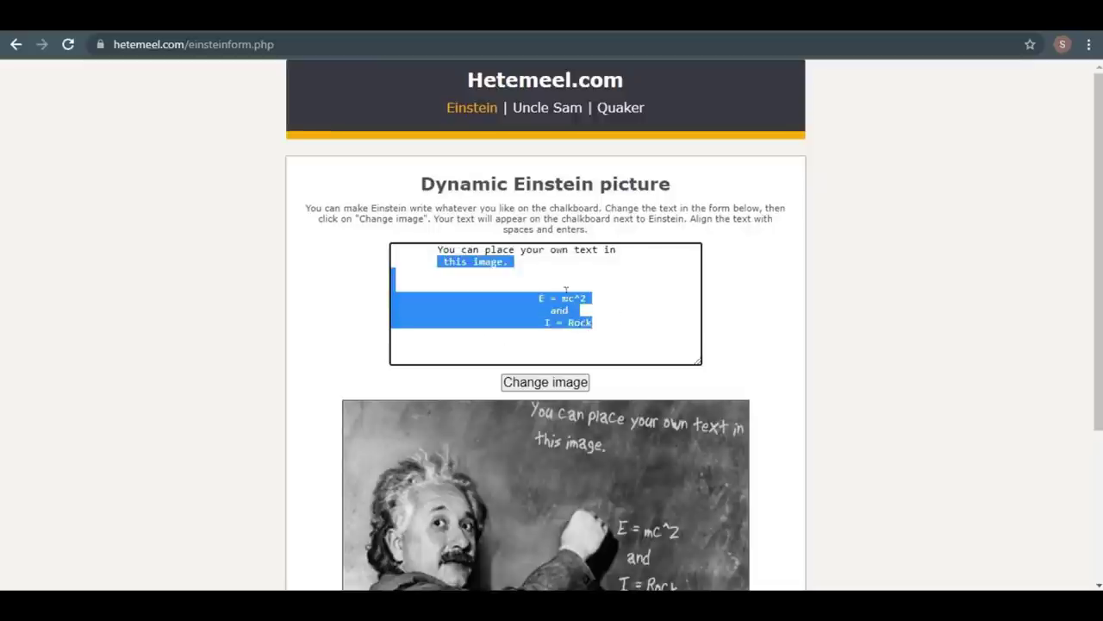
key("ctrl+Home")
key("shift+Down")
key("shift+Down")
key("shift+Down")
key("shift+Down")
key("shift+Down")
key("Right")
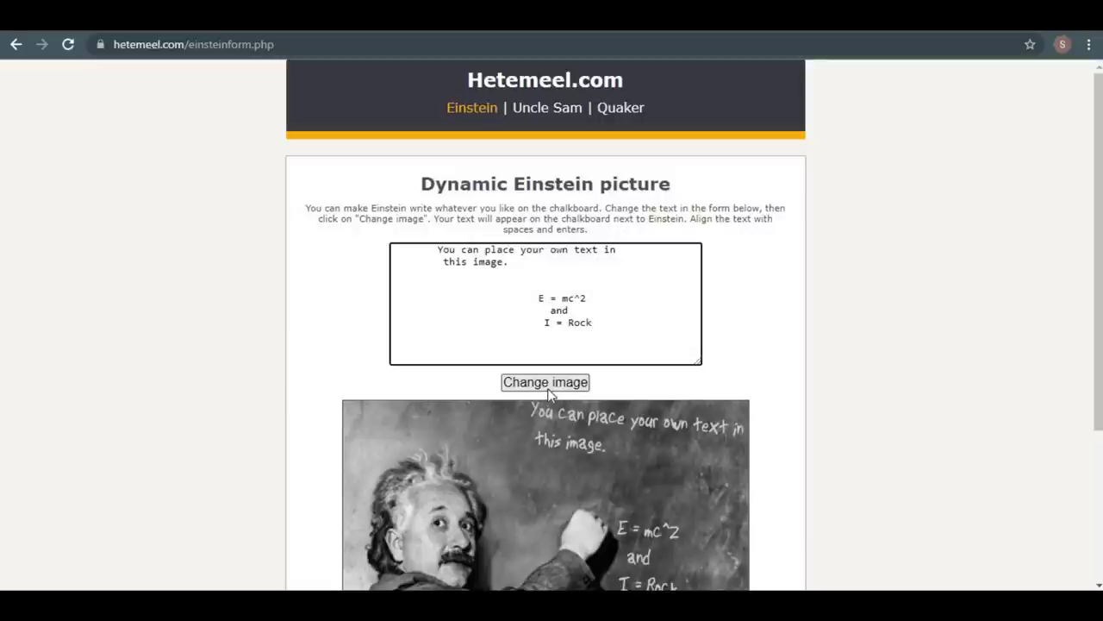
scroll(550, 393, "down", 1)
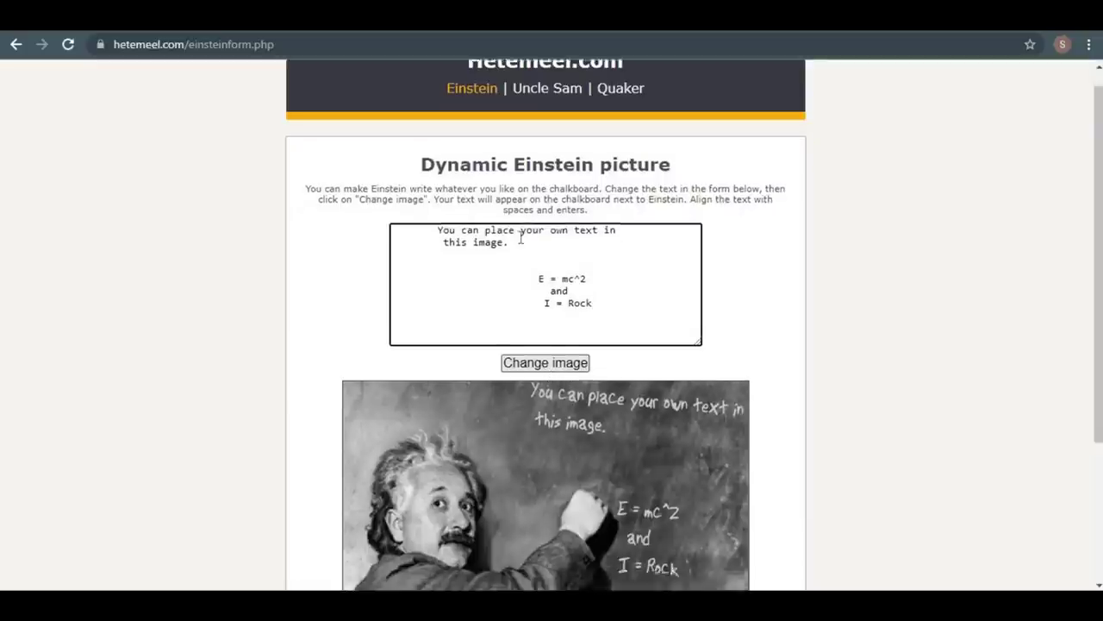
left_click_drag(534, 217, 622, 246)
left_click(622, 246)
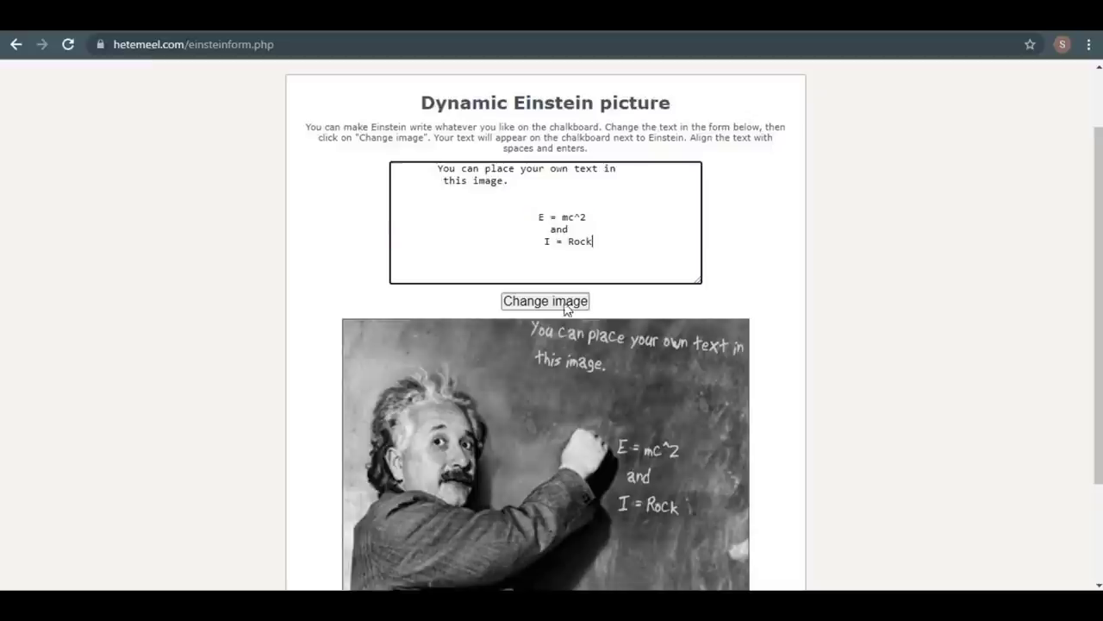
scroll(603, 361, "down", 1)
scroll(502, 215, "up", 1)
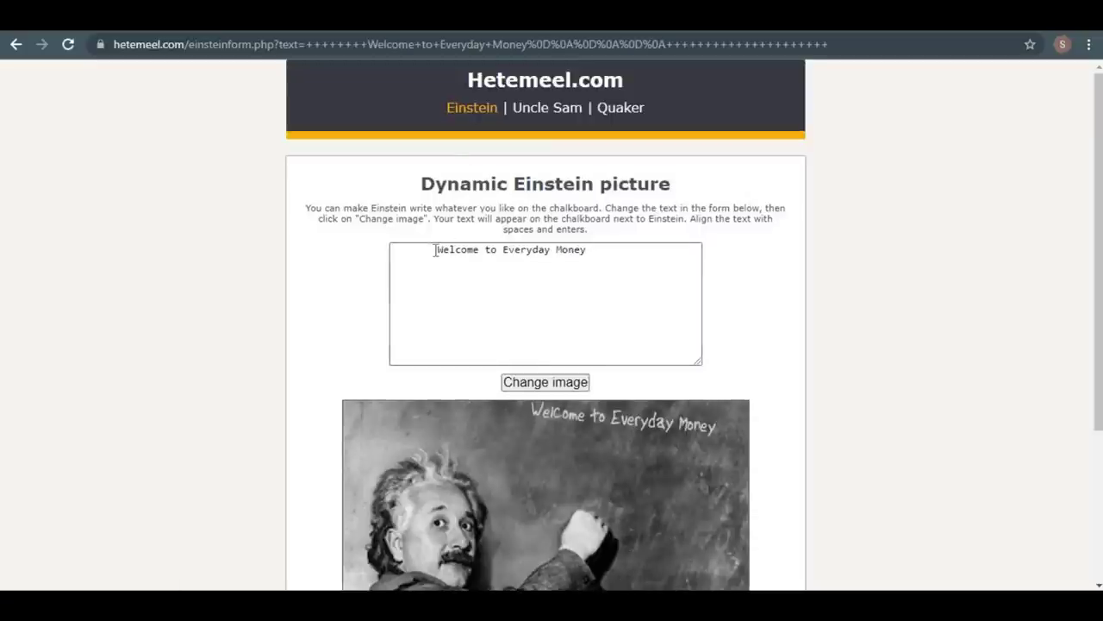
Check the new 'Welcome to Everyday Money' line and view the regenerated chalkboard
left_click_drag(434, 249, 638, 255)
left_click(628, 278)
scroll(552, 312, "down", 1)
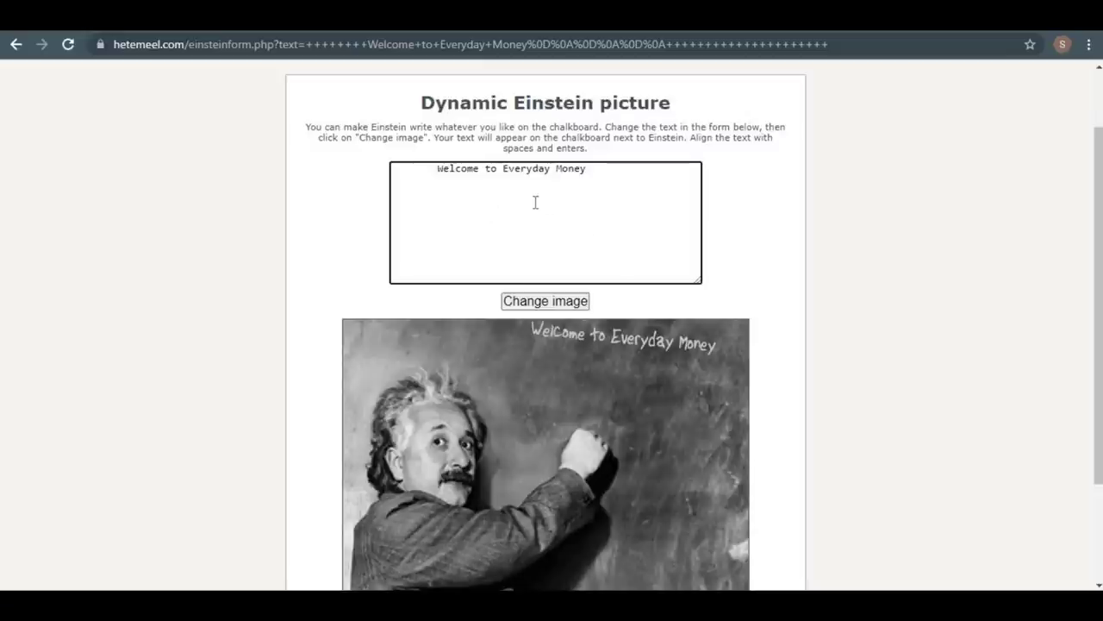
scroll(582, 361, "down", 1)
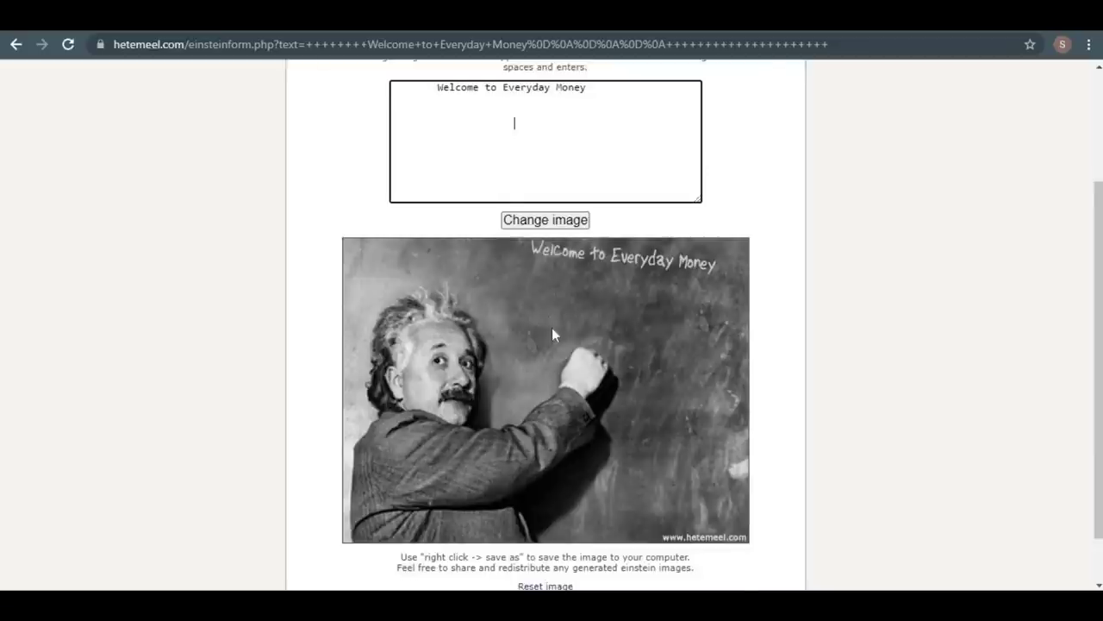
scroll(553, 329, "up", 1)
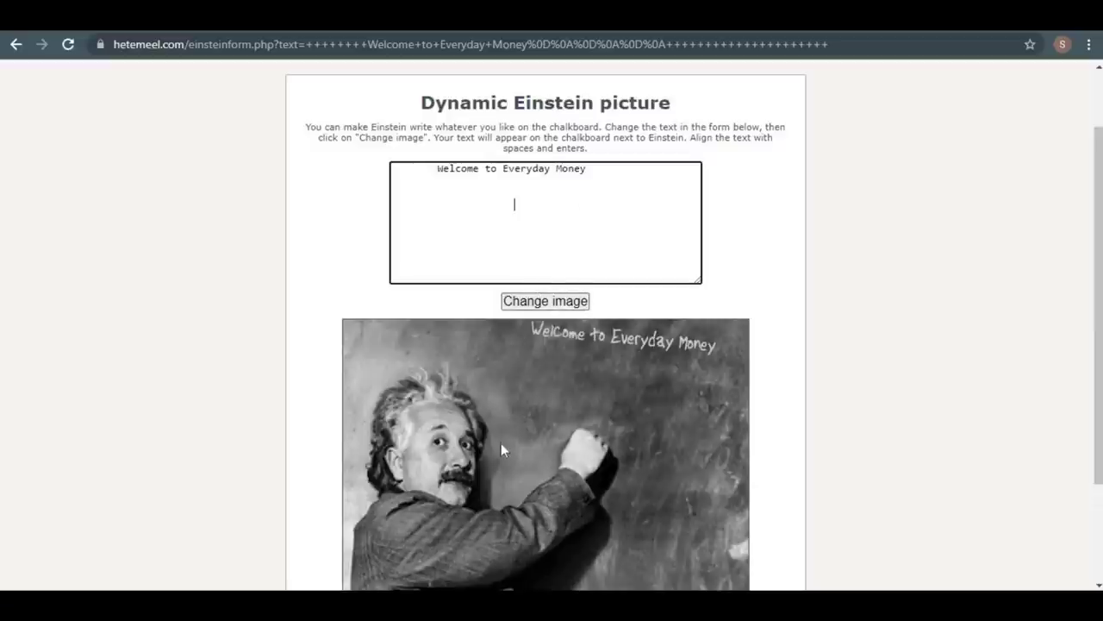
scroll(502, 443, "down", 2)
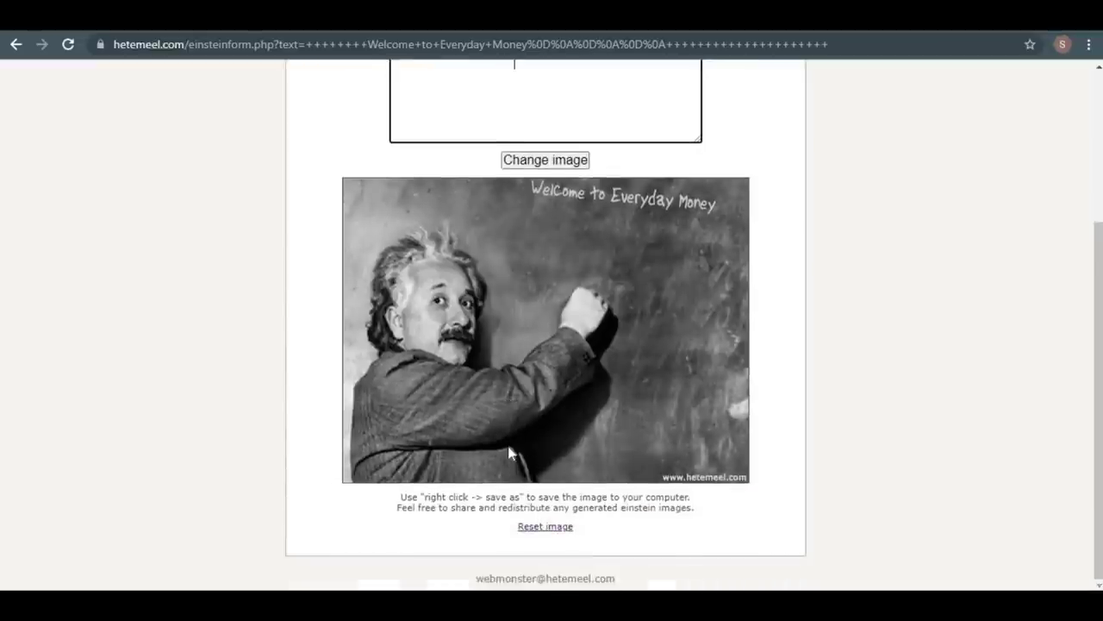
scroll(509, 448, "up", 3)
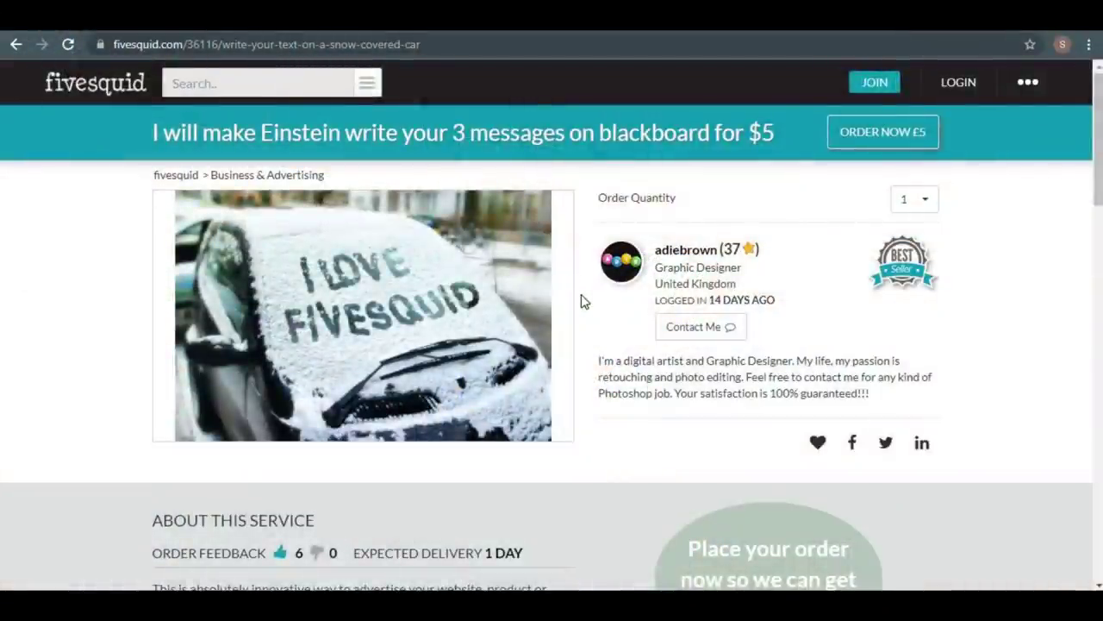
left_click(685, 249)
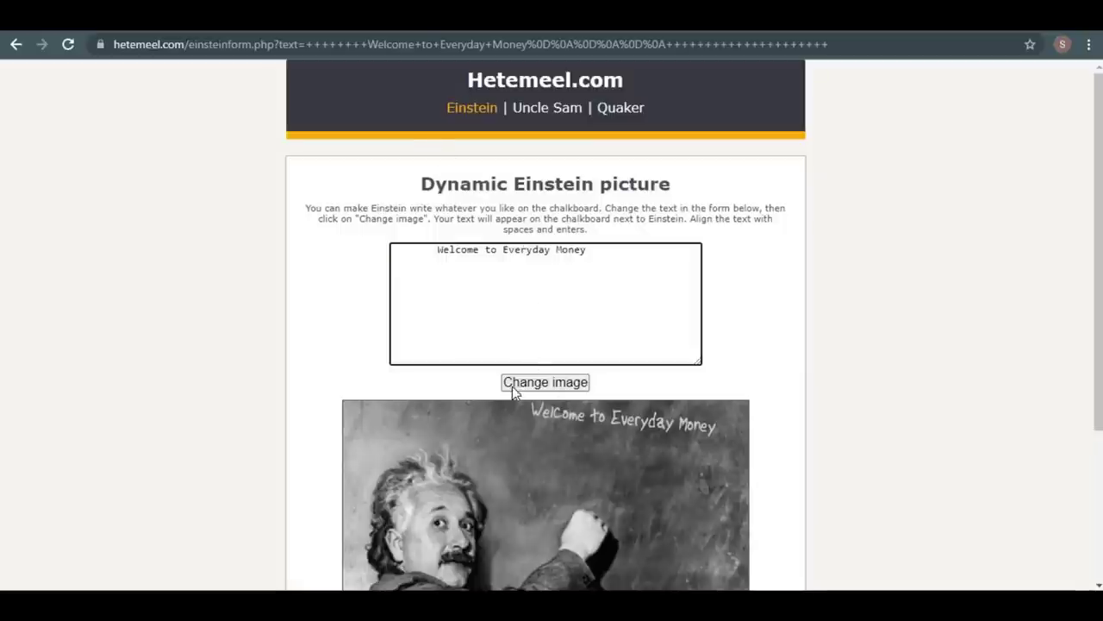
Snip the 'Welcome to Everyday Money' Einstein image to the clipboard and dismiss the notification
scroll(582, 427, "down", 2)
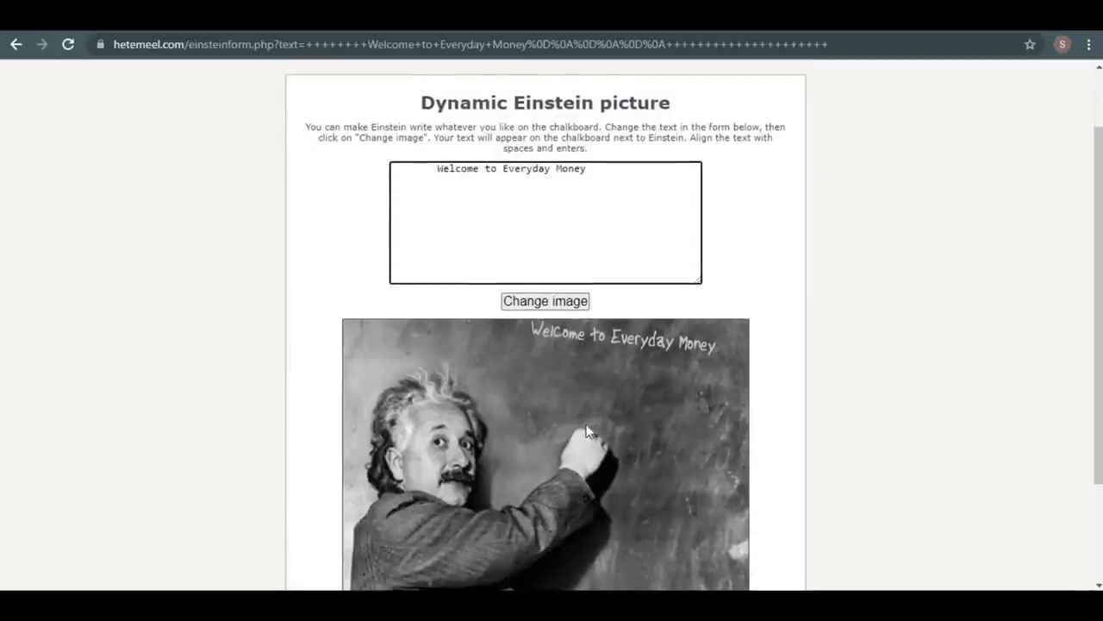
scroll(586, 431, "down", 1)
scroll(586, 427, "up", 3)
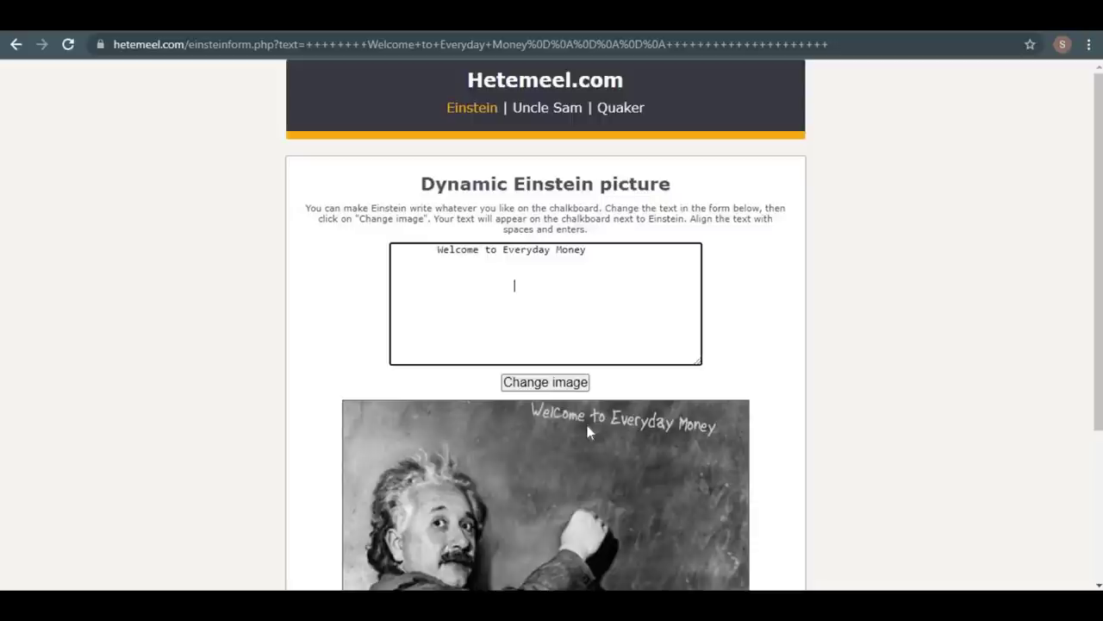
scroll(561, 403, "down", 4)
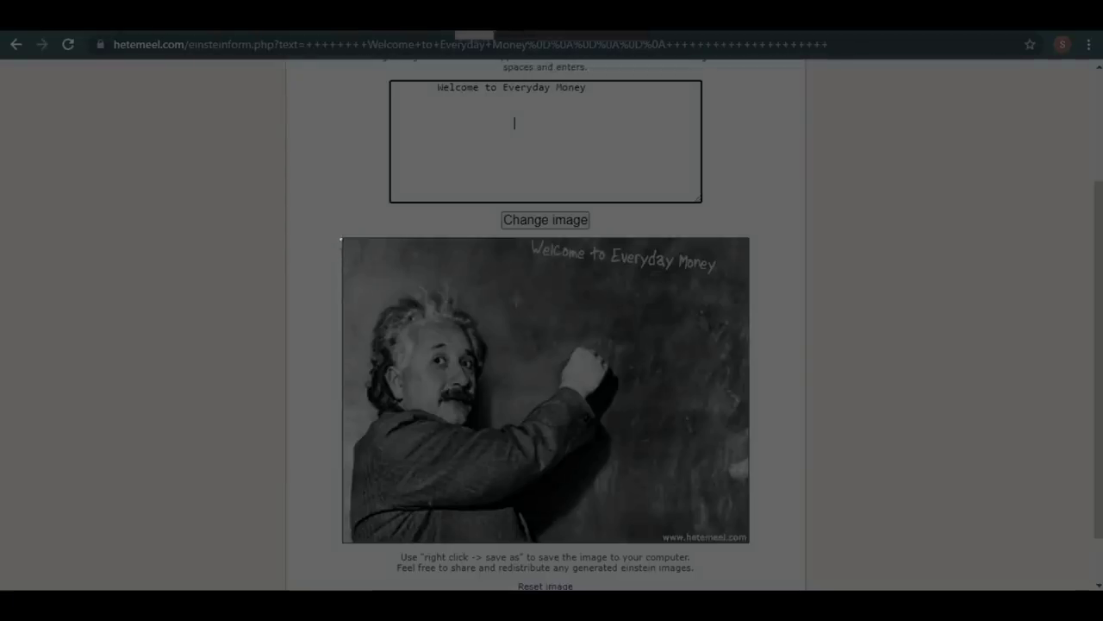
left_click_drag(340, 239, 661, 376)
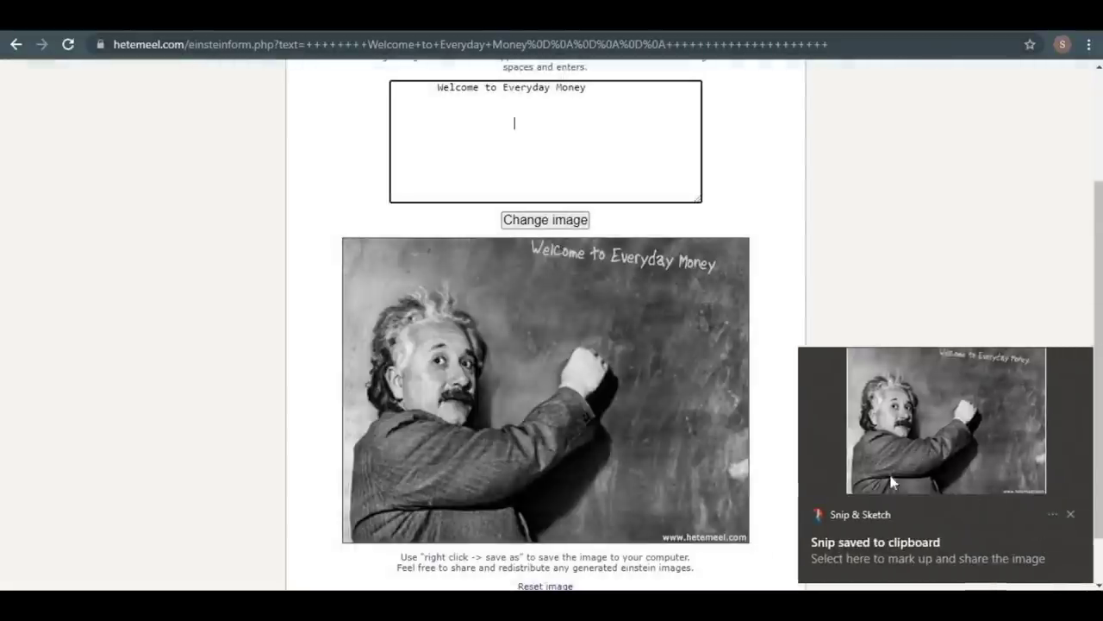
left_click(1070, 514)
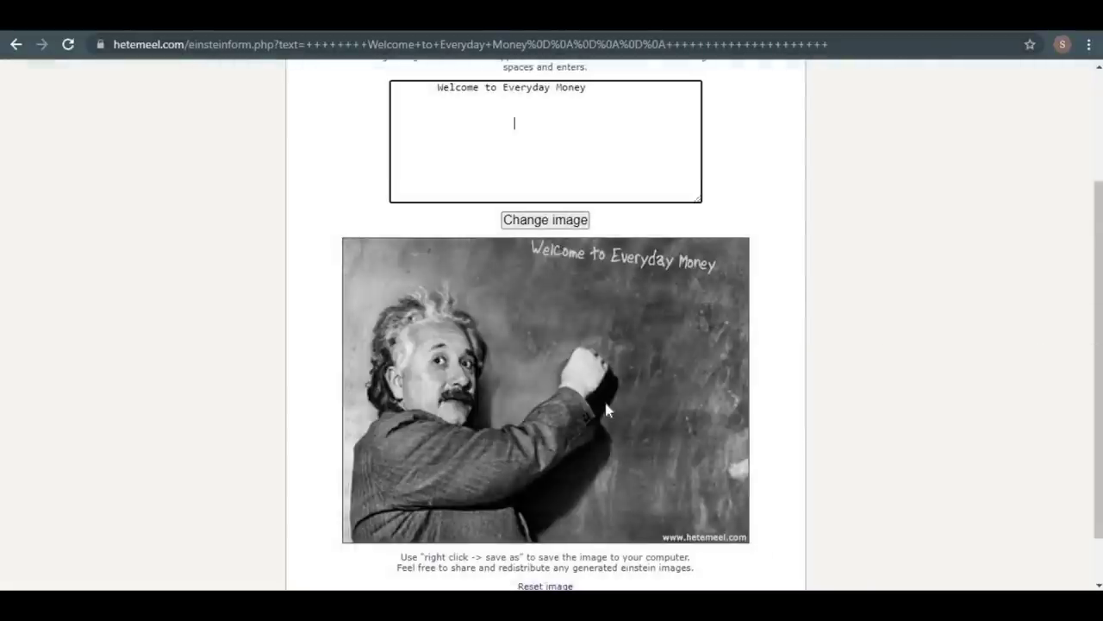
scroll(604, 398, "up", 2)
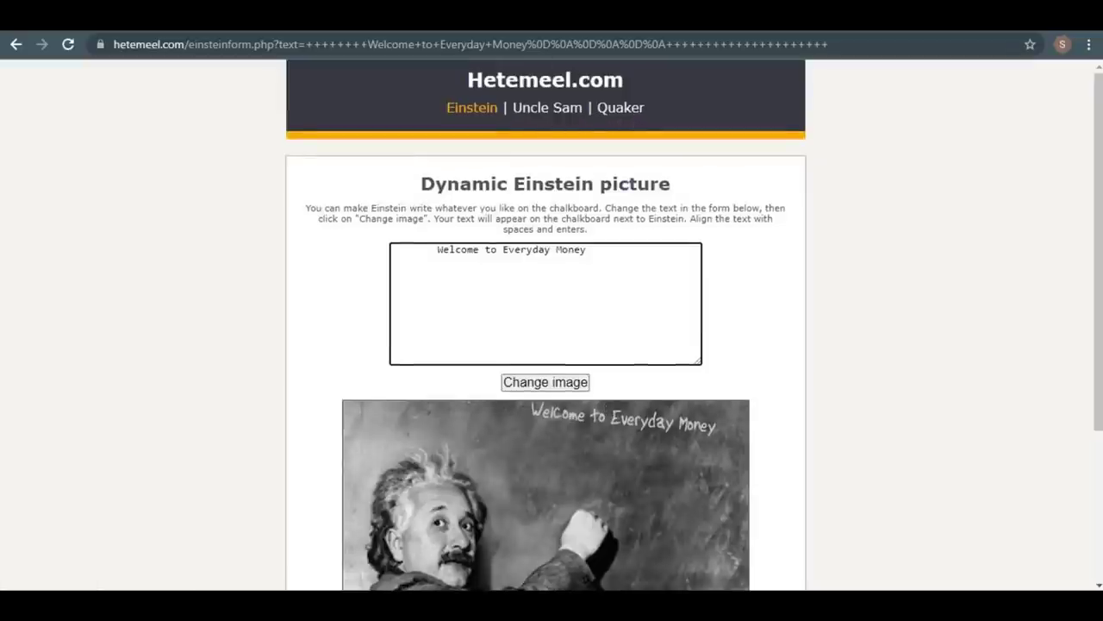
Switch to the Uncle Sam picture generator and look over its page
left_click(541, 110)
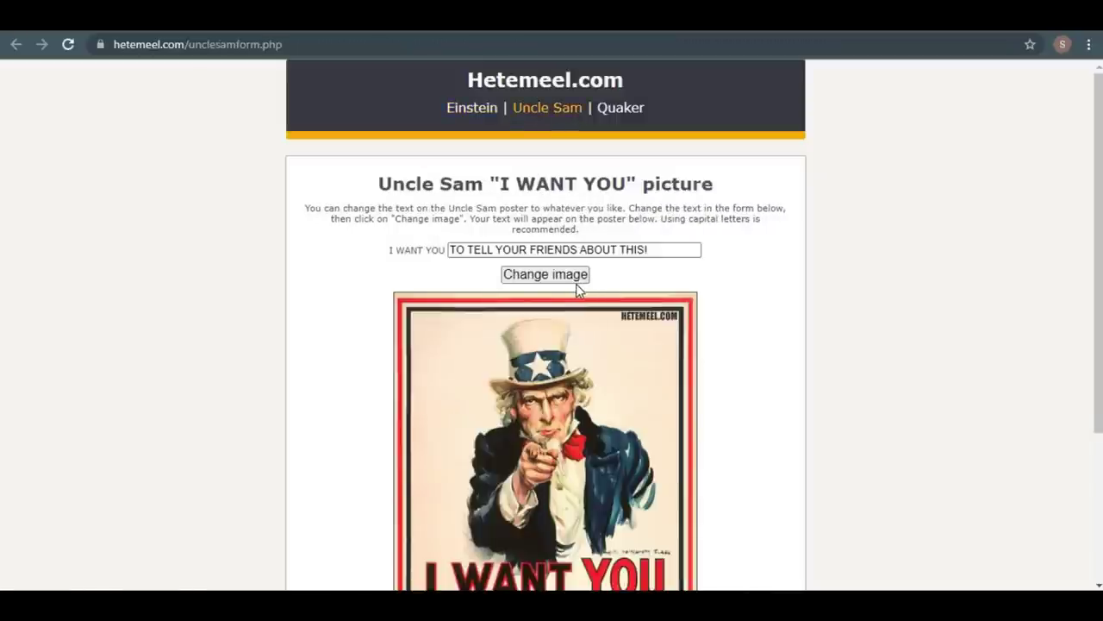
scroll(527, 288, "down", 1)
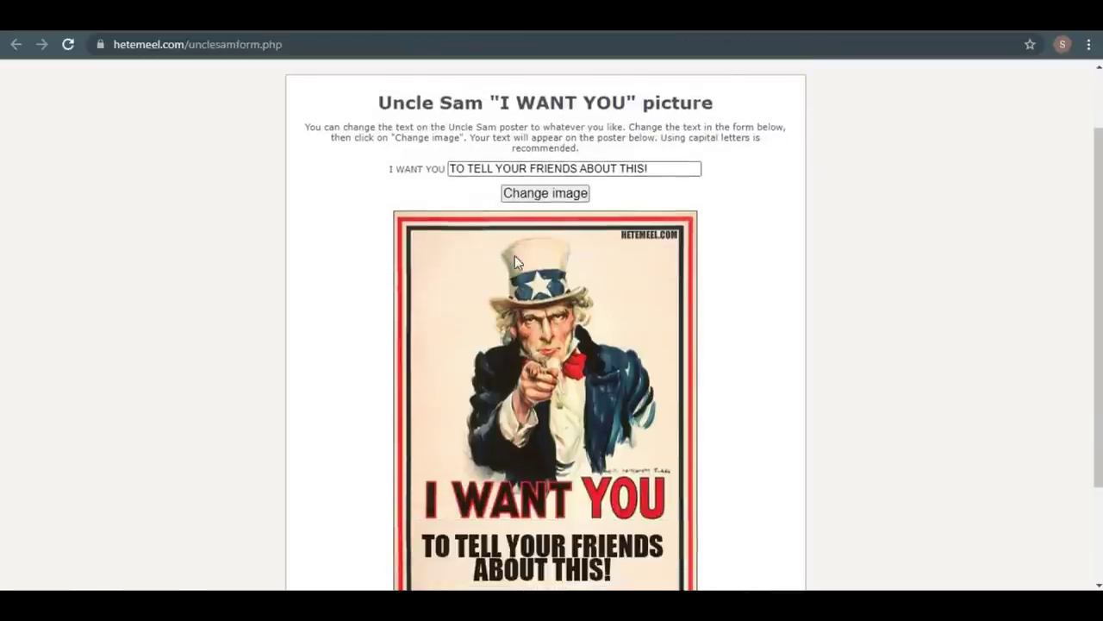
scroll(517, 268, "down", 1)
scroll(551, 336, "up", 1)
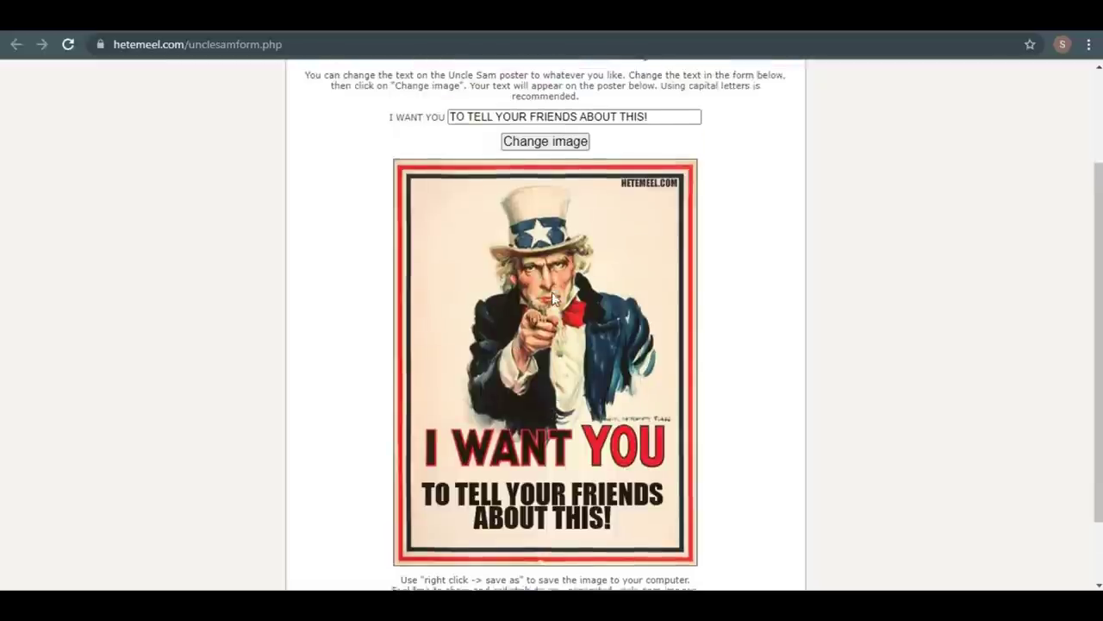
Regenerate the Uncle Sam poster with its text and review the result
left_click(536, 191)
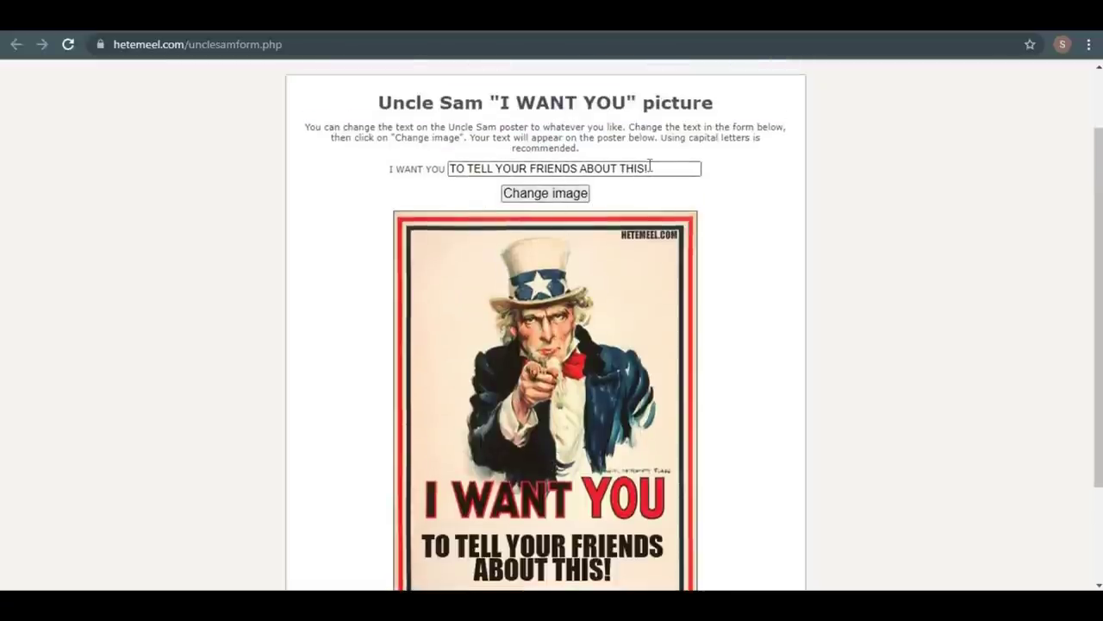
scroll(614, 79, "up", 1)
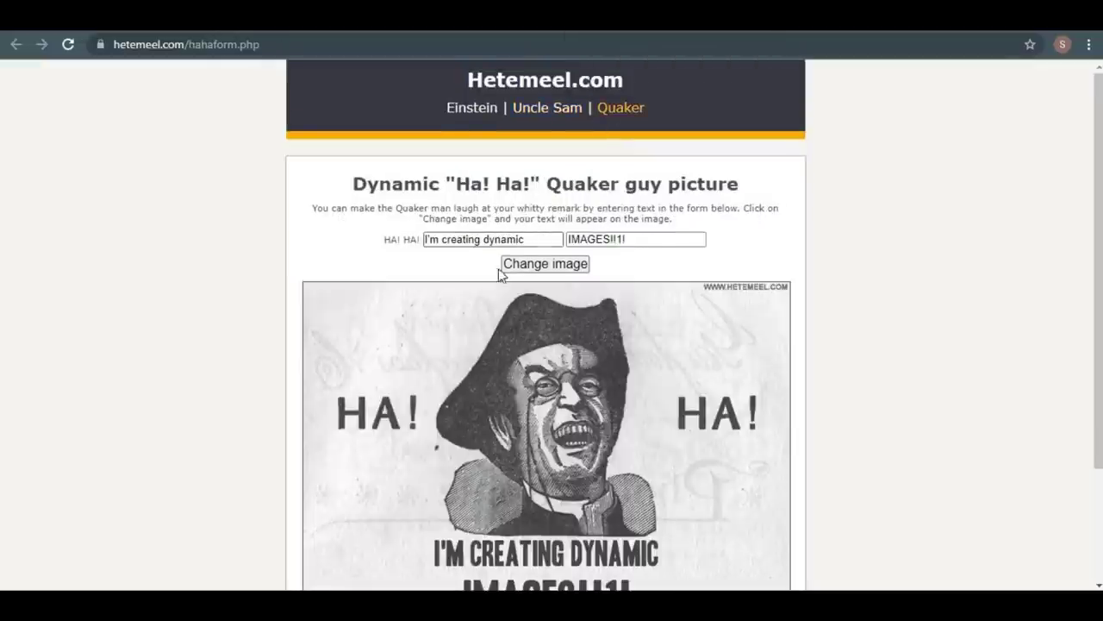
scroll(529, 295, "down", 1)
scroll(529, 296, "down", 1)
scroll(525, 216, "up", 1)
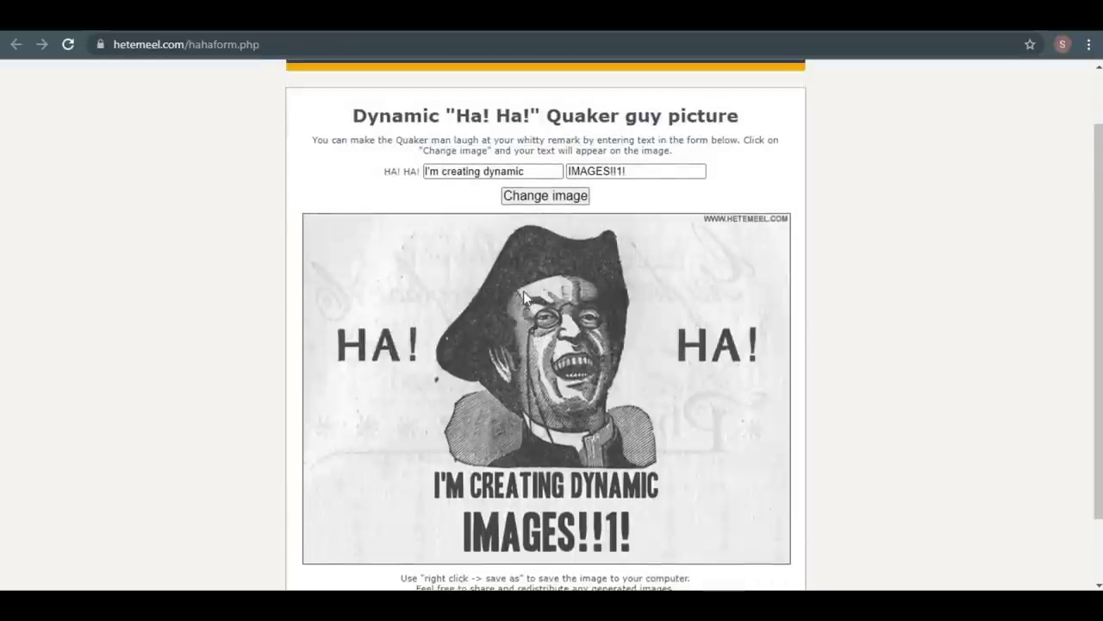
scroll(524, 174, "up", 1)
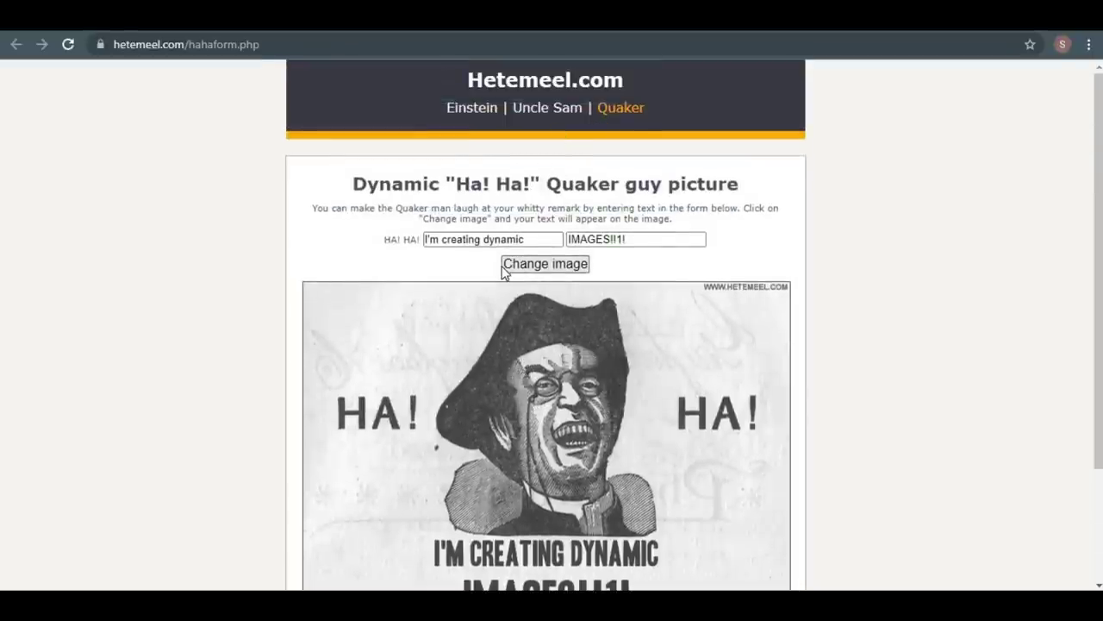
scroll(467, 379, "down", 1)
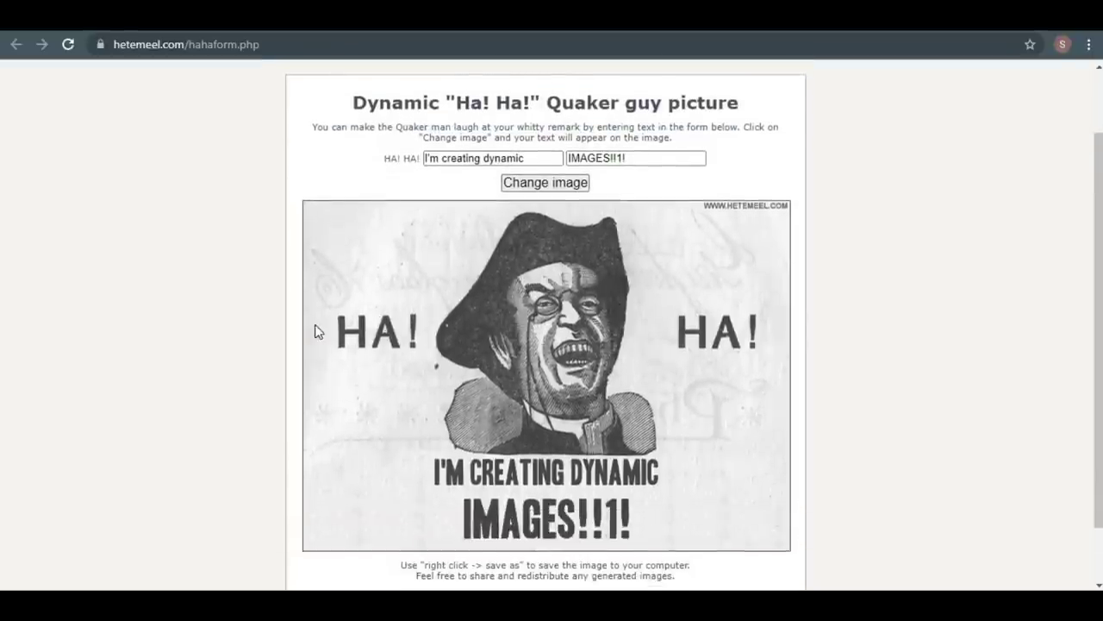
scroll(624, 355, "down", 1)
scroll(594, 336, "up", 2)
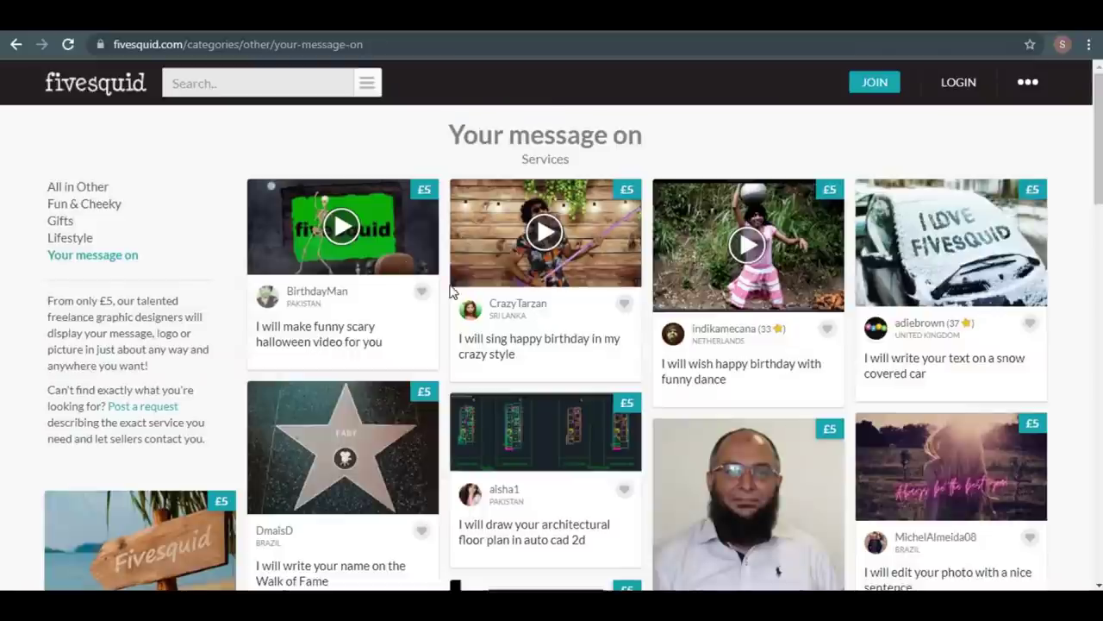
Browse the 'Your message on' listing, selecting and clearing its heading
scroll(652, 326, "down", 1)
scroll(652, 326, "down", 1)
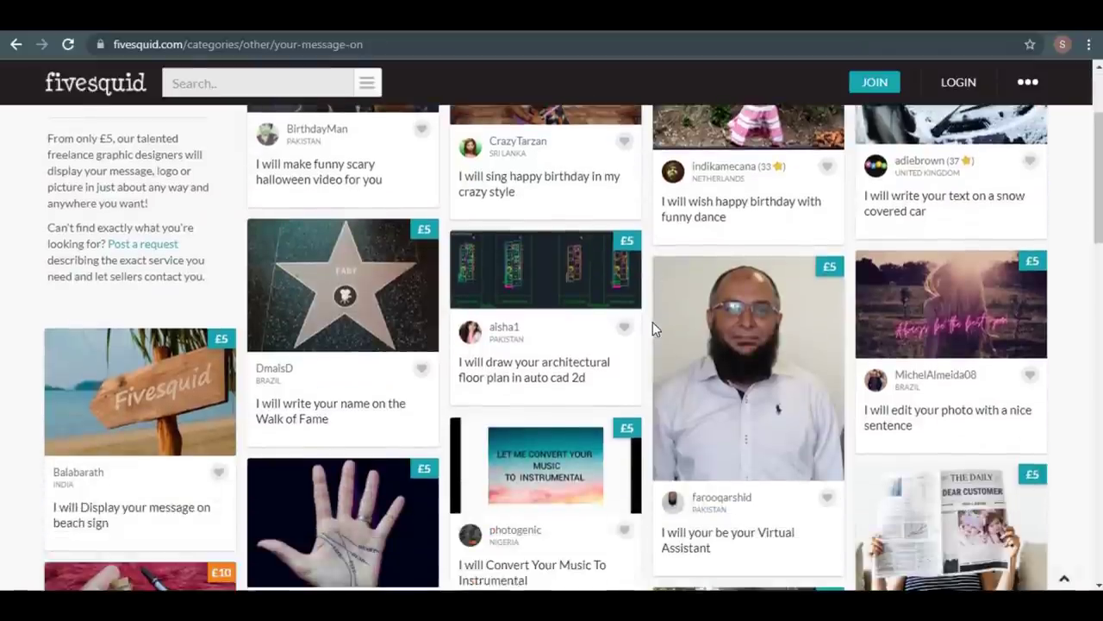
scroll(652, 326, "down", 1)
scroll(652, 326, "up", 1)
scroll(652, 330, "down", 3)
scroll(652, 329, "up", 3)
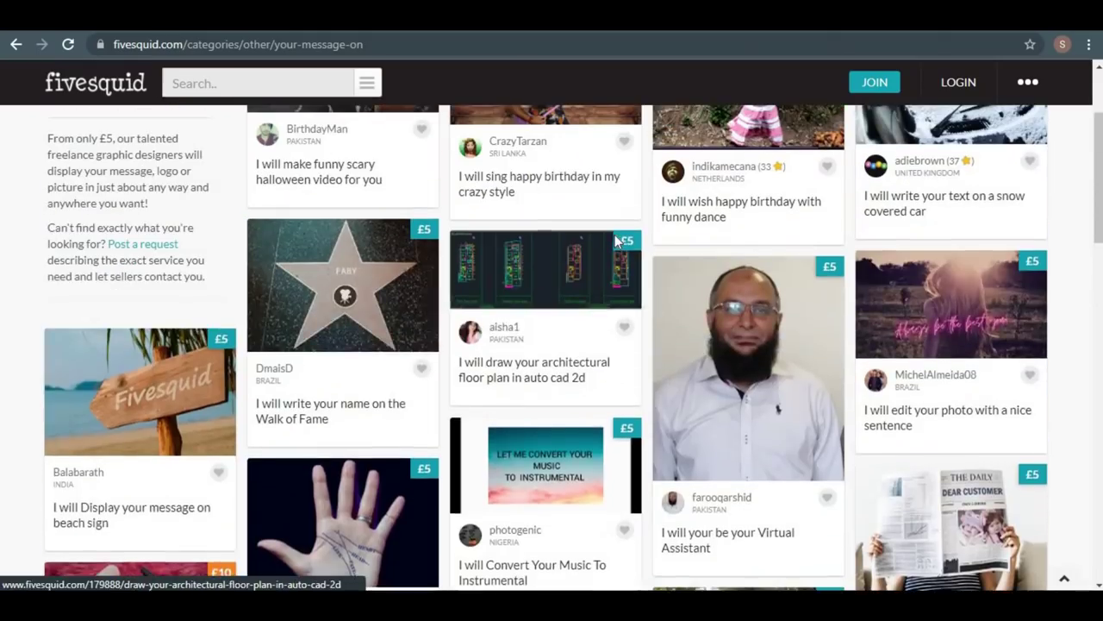
scroll(548, 168, "up", 2)
triple_click(682, 156)
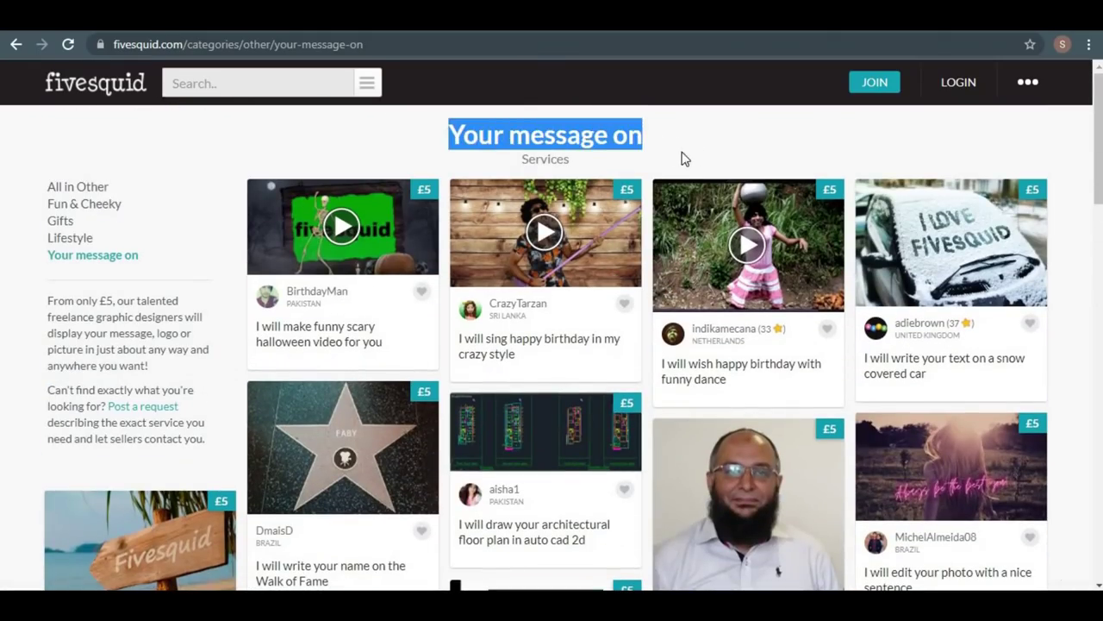
left_click(417, 367)
Scroll further through the listing, then open the Join fivesquid sign-up form
scroll(455, 377, "down", 5)
scroll(477, 385, "down", 3)
scroll(477, 386, "down", 3)
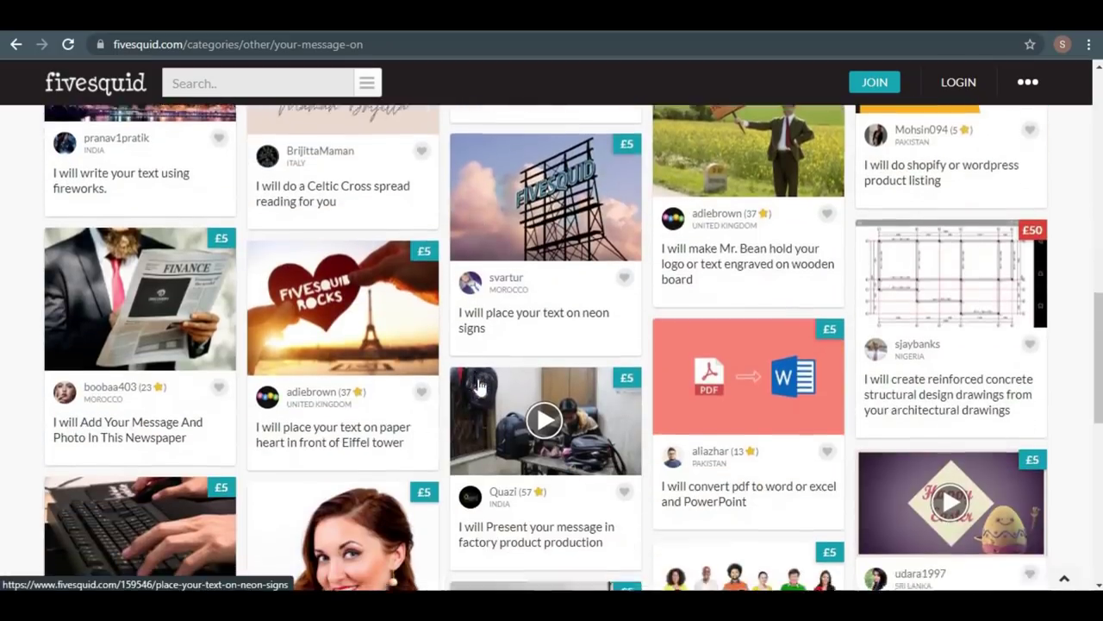
scroll(500, 397, "down", 1)
scroll(532, 419, "down", 2)
scroll(532, 421, "down", 1)
scroll(532, 422, "up", 3)
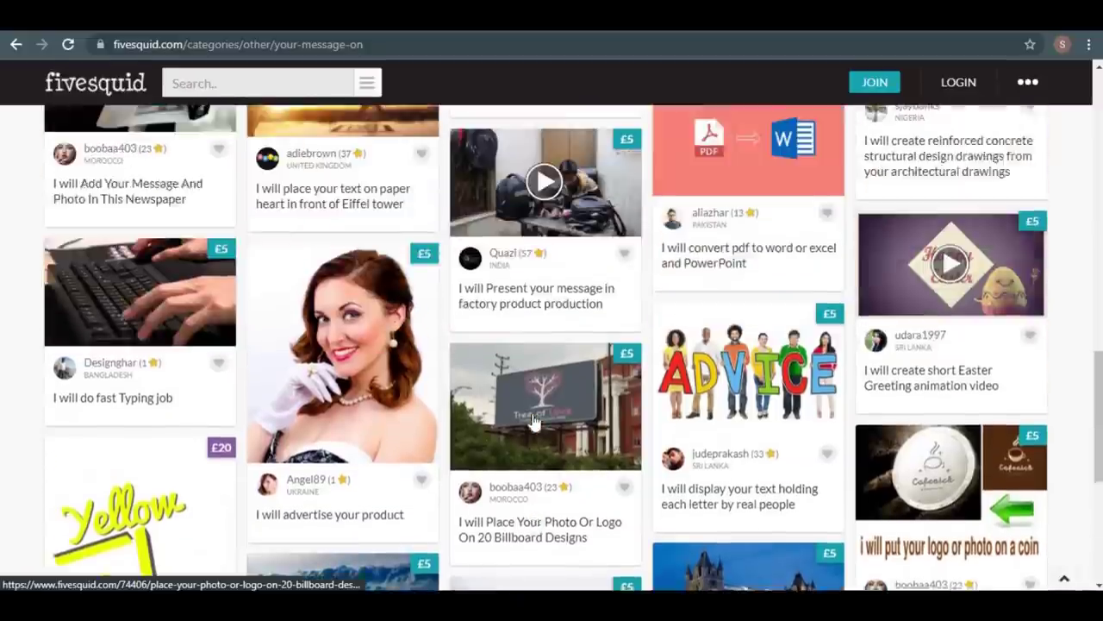
scroll(533, 422, "up", 5)
scroll(532, 421, "up", 5)
scroll(533, 421, "up", 3)
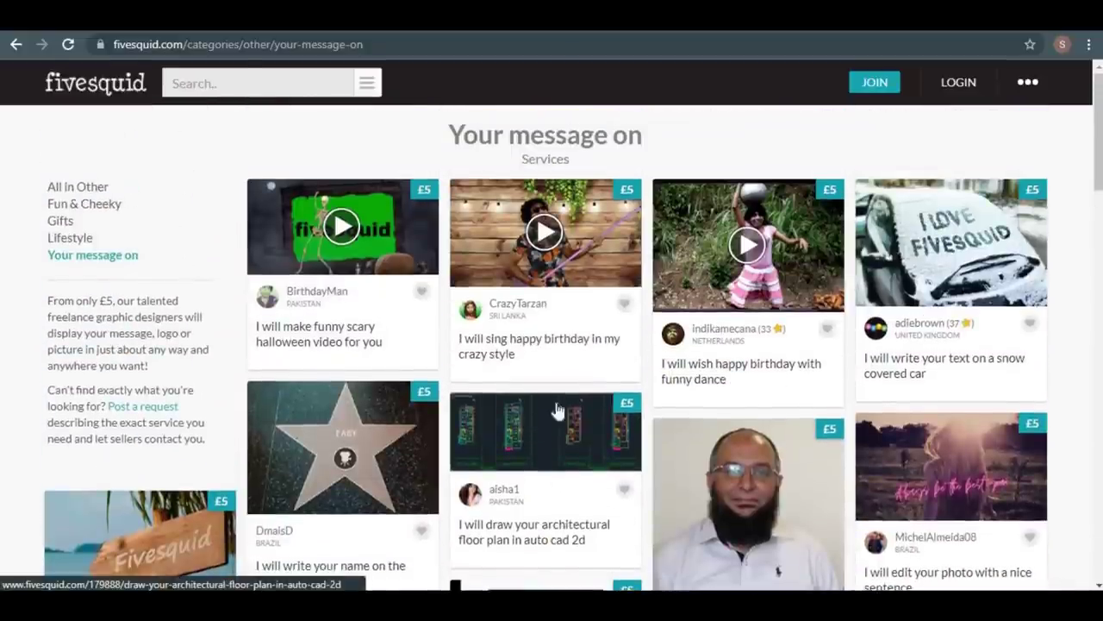
left_click(875, 82)
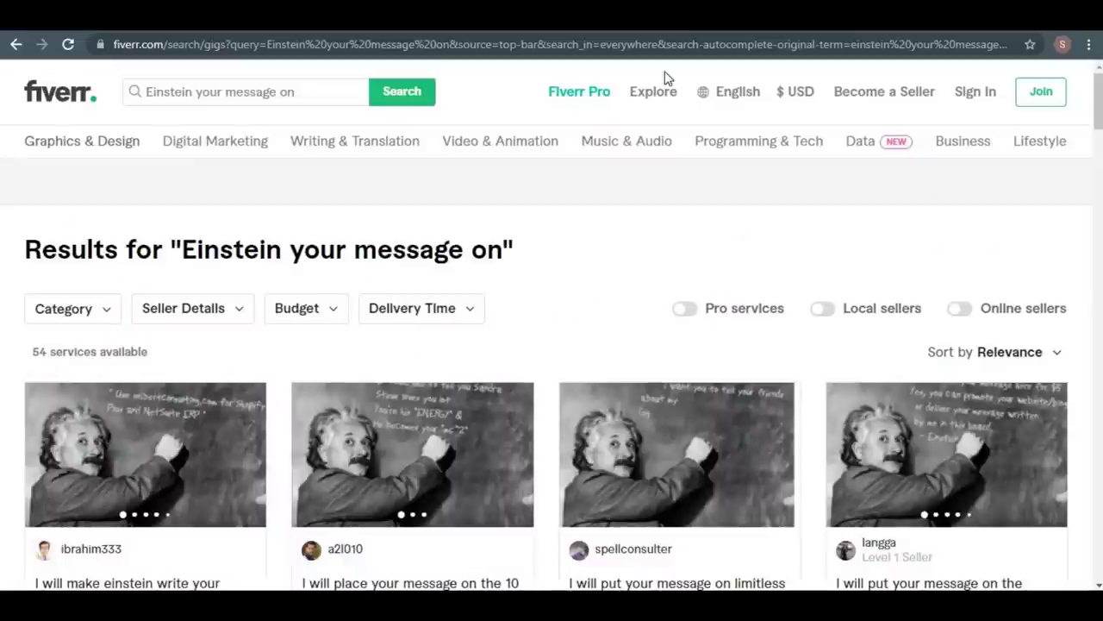
Highlight and clear the 'Einstein your message on' search query and results heading
left_click(148, 92)
left_click_drag(148, 92, 282, 92)
left_click(289, 233)
left_click_drag(306, 253, 635, 264)
left_click(576, 284)
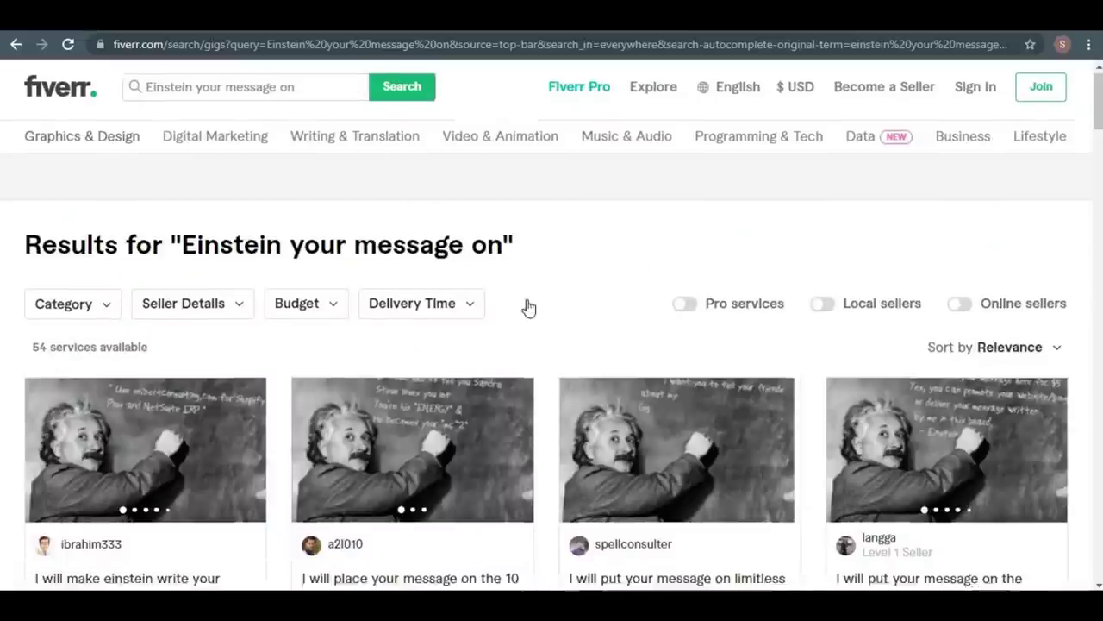
Scroll through Fiverr's 54 Einstein blackboard gig results, mostly from $5
scroll(258, 276, "down", 2)
scroll(130, 284, "down", 1)
scroll(603, 258, "down", 1)
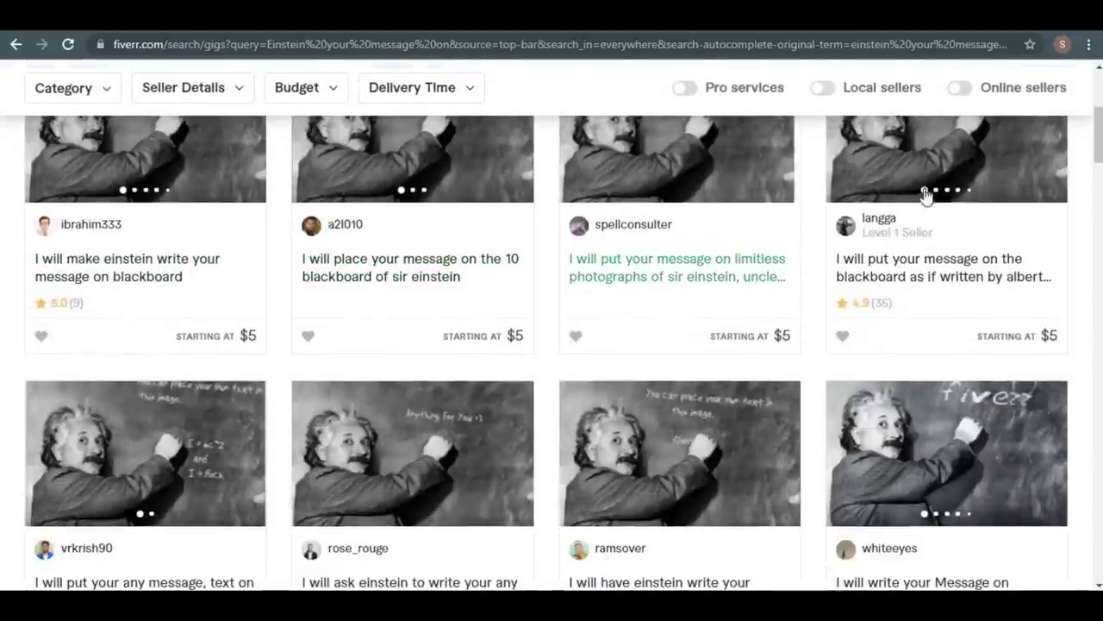
scroll(564, 330, "down", 1)
scroll(233, 339, "down", 1)
scroll(813, 340, "down", 1)
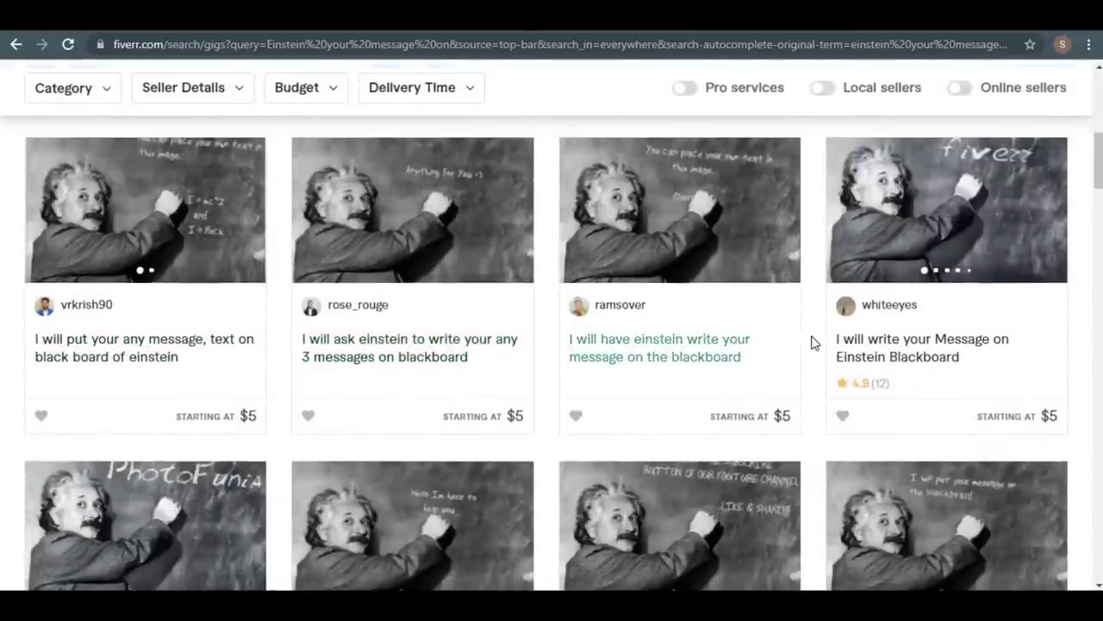
scroll(287, 371, "down", 1)
scroll(287, 370, "down", 1)
scroll(439, 365, "down", 1)
scroll(727, 337, "down", 1)
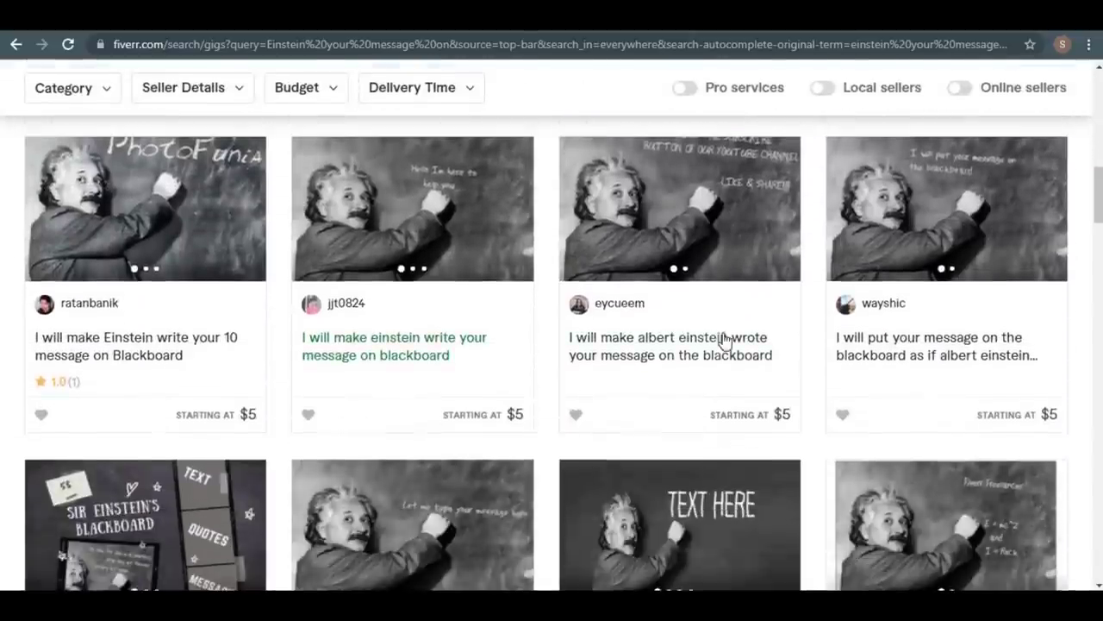
scroll(818, 351, "down", 1)
scroll(818, 351, "down", 1)
scroll(612, 359, "down", 1)
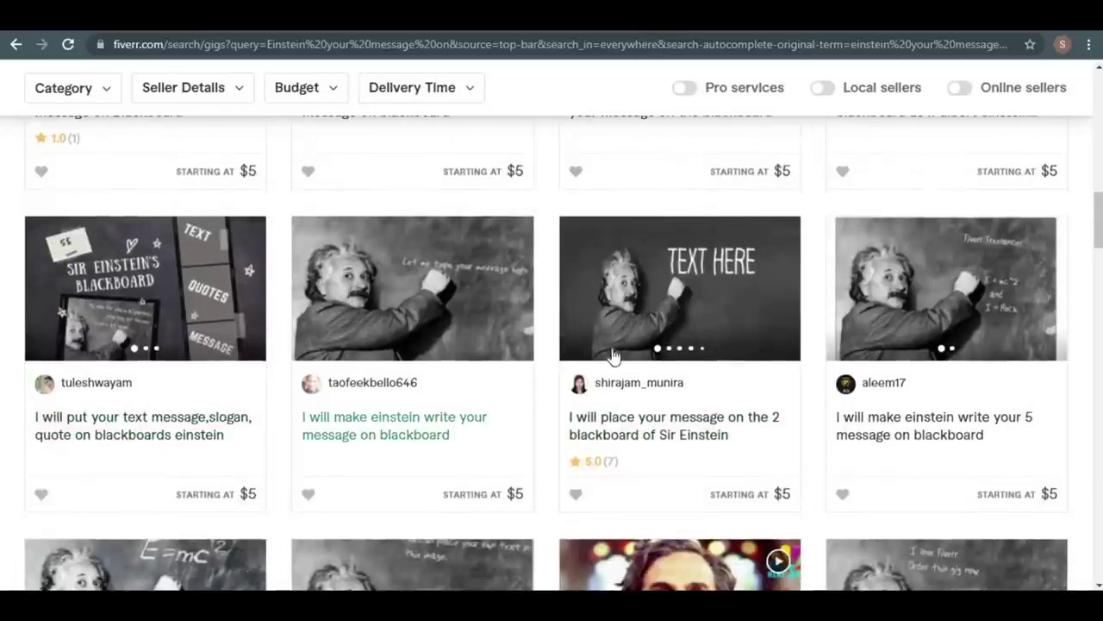
scroll(875, 345, "down", 1)
scroll(875, 345, "down", 1)
scroll(655, 451, "down", 1)
scroll(682, 456, "down", 1)
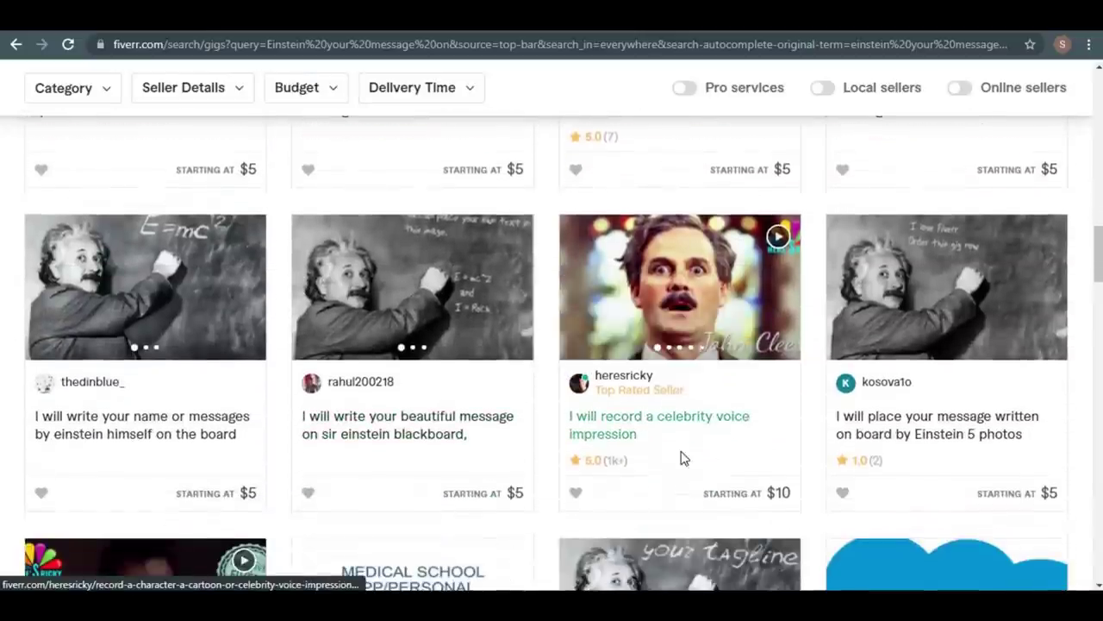
scroll(873, 420, "down", 1)
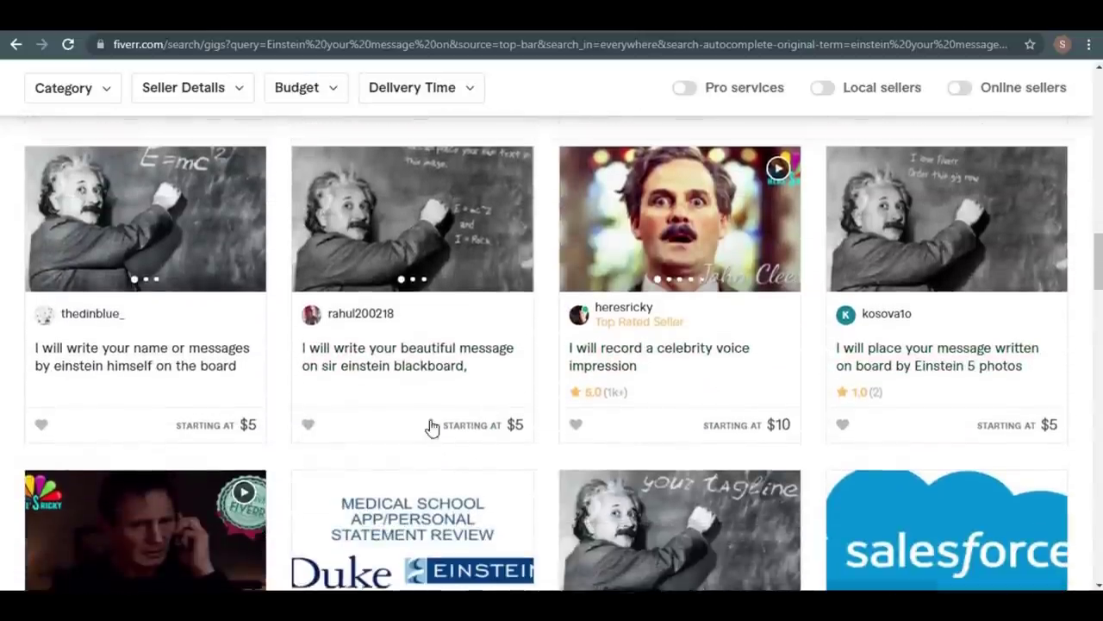
scroll(433, 426, "up", 6)
scroll(436, 417, "up", 4)
scroll(437, 416, "up", 2)
scroll(439, 413, "up", 3)
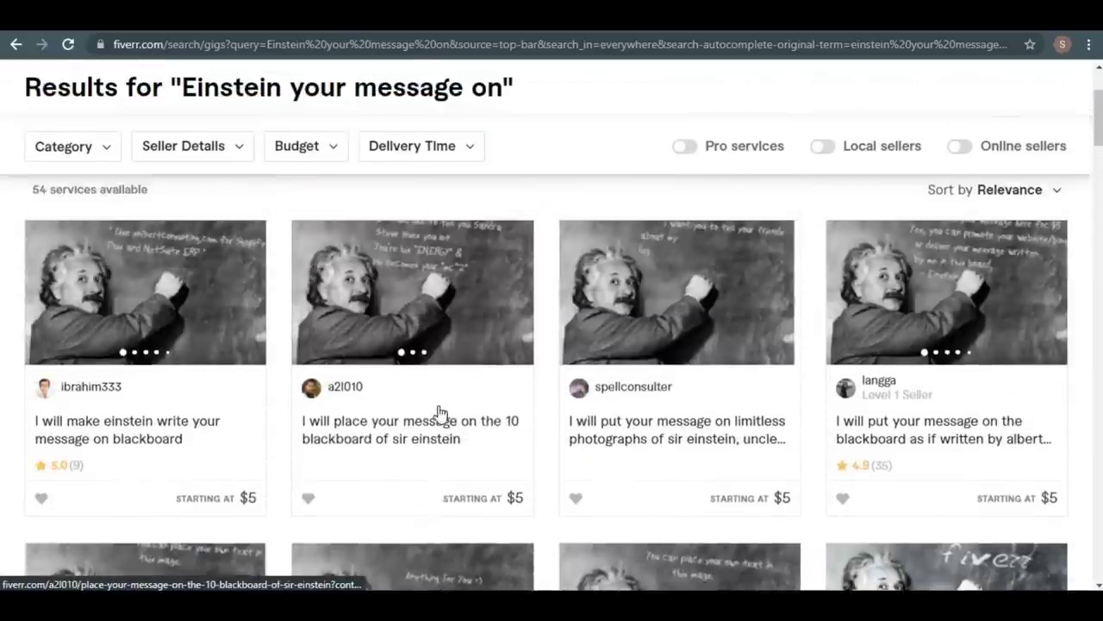
scroll(438, 414, "up", 1)
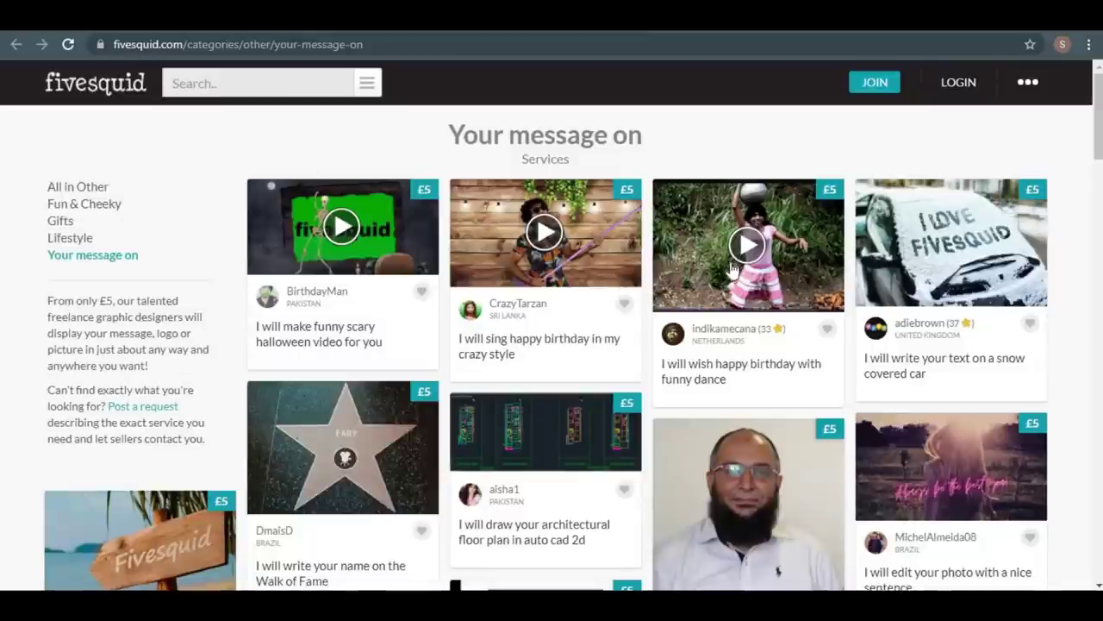
Scroll the 'Your message on' listing down to beach-sign and palm-reading gigs, then back up
scroll(731, 269, "down", 1)
scroll(775, 431, "down", 1)
scroll(787, 508, "down", 1)
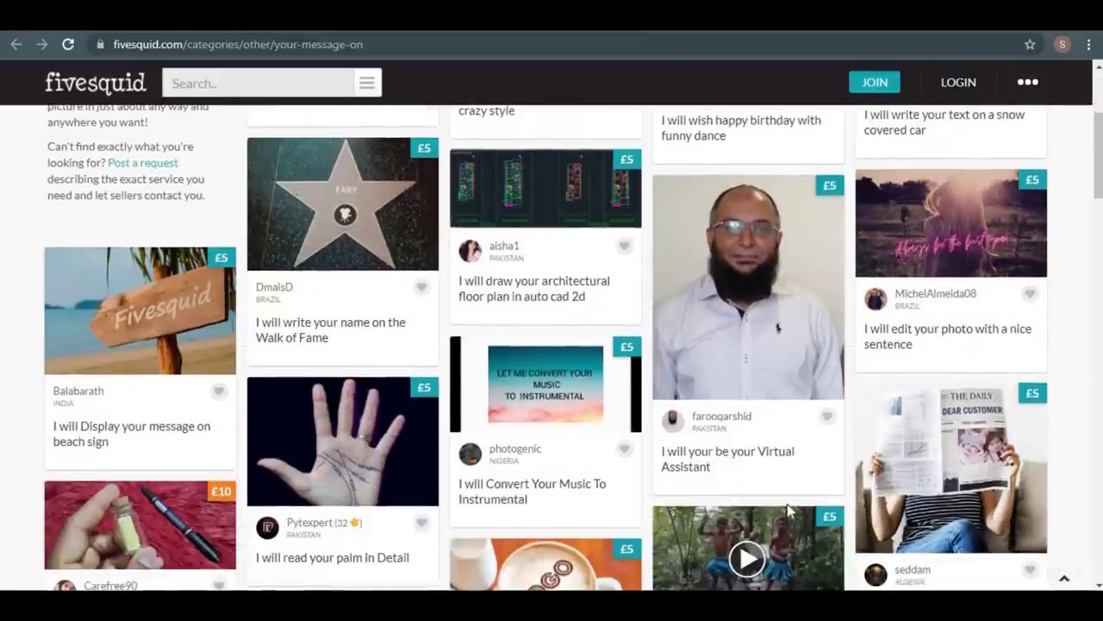
scroll(517, 482, "up", 1)
scroll(517, 483, "up", 2)
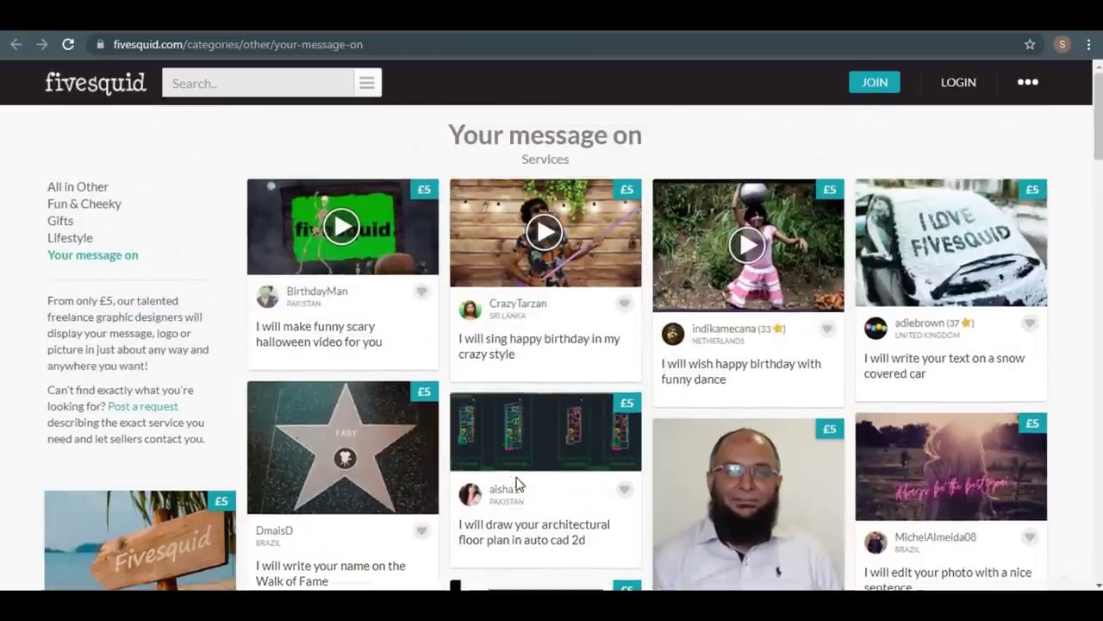